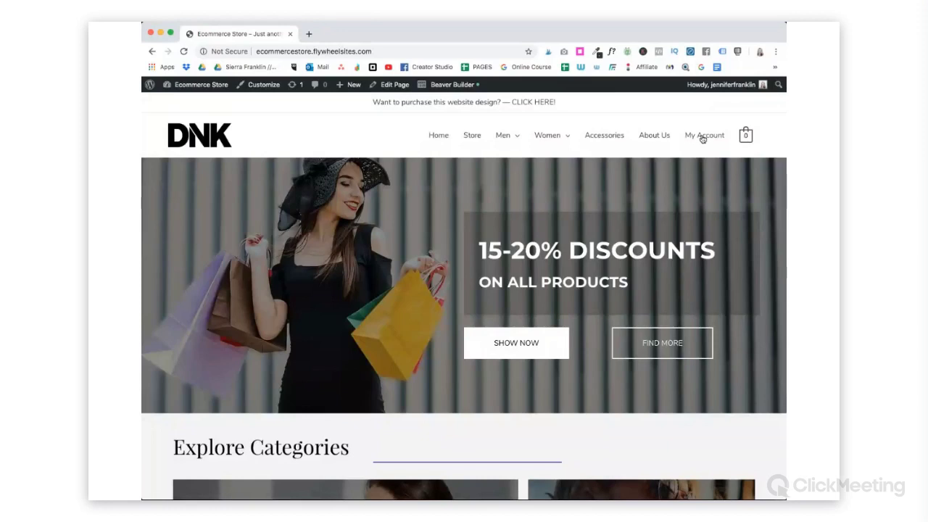
Visit the store's My Account page, then go to the Ecommerce Store admin dashboard.
left_click(702, 139)
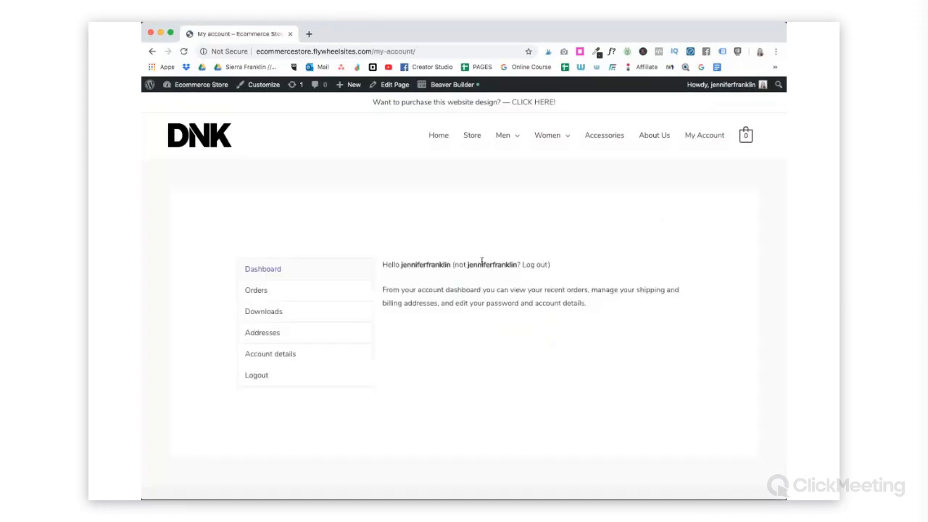
scroll(531, 241, "down", 2)
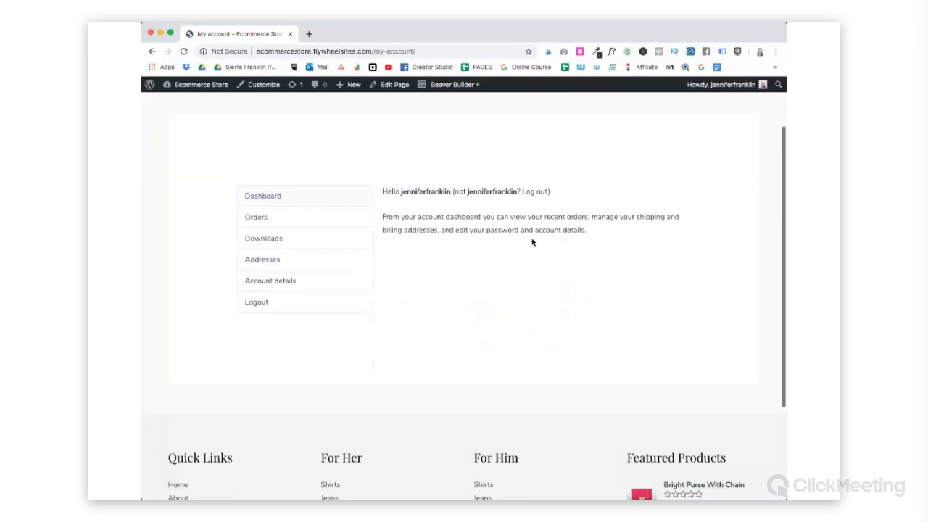
scroll(532, 242, "up", 2)
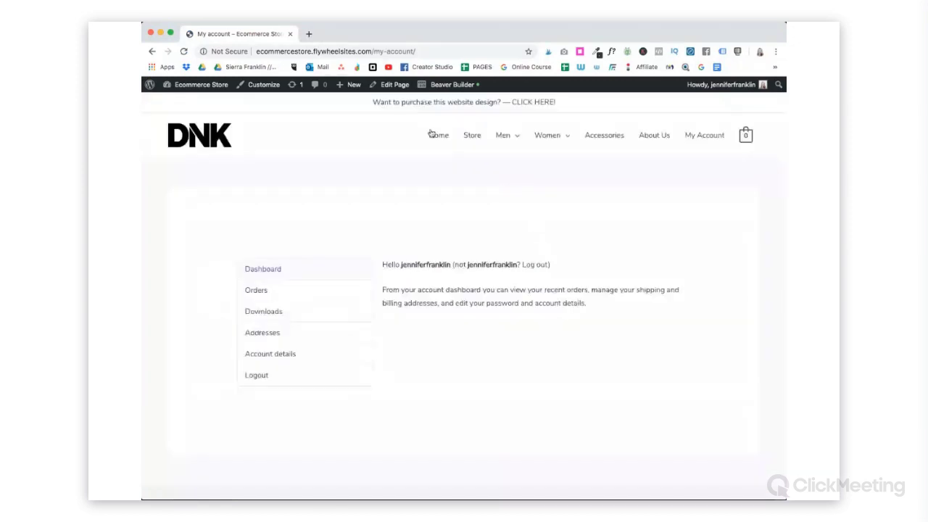
mouse_move(346, 86)
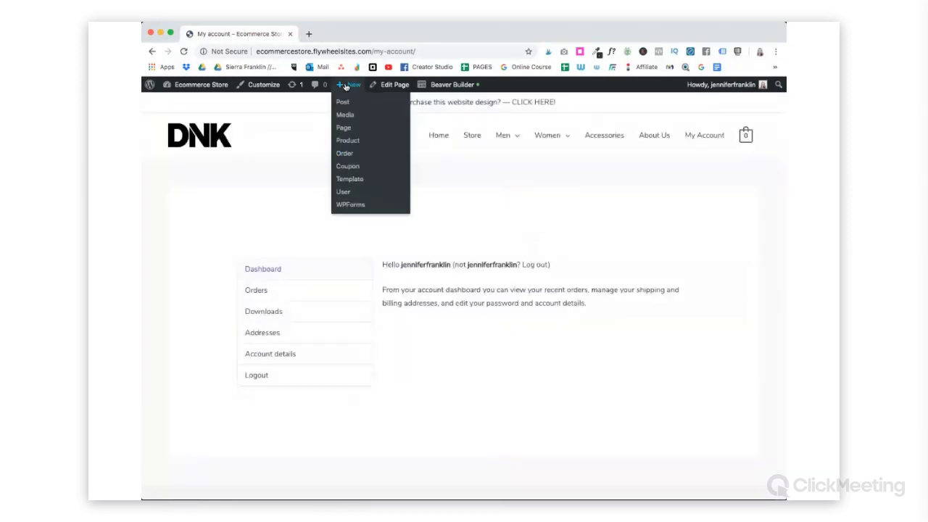
left_click(202, 87)
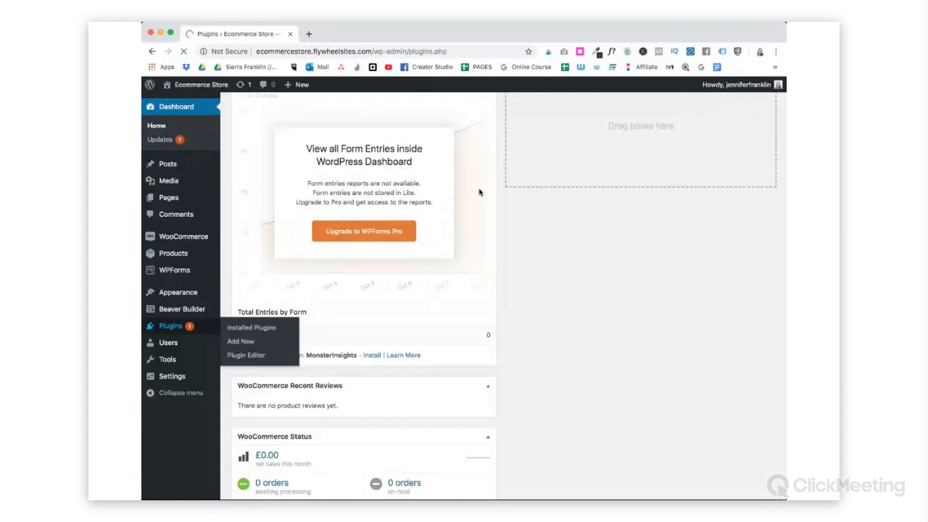
Scroll the Installed Plugins list to confirm Beaver Builder and Ultimate Addons are active.
scroll(446, 243, "down", 5)
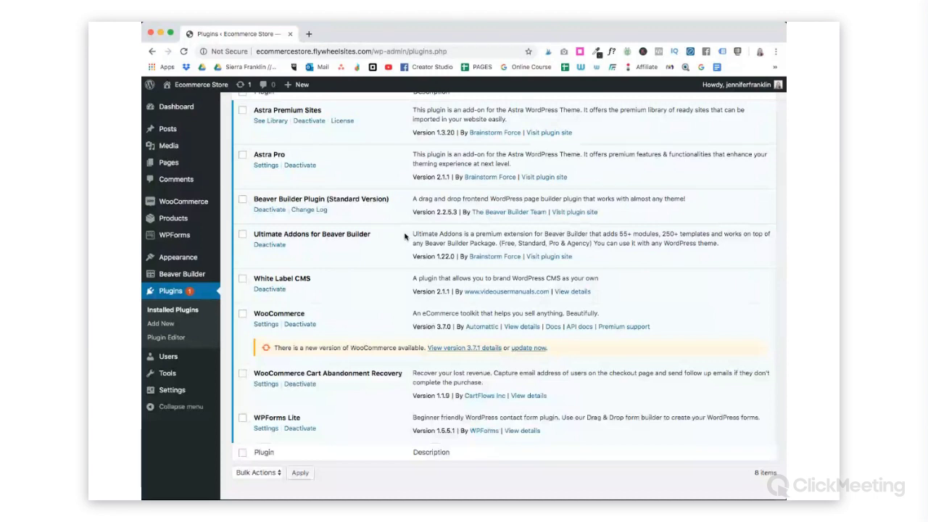
Create a new page titled 'registration page', publish it and launch Beaver Builder.
scroll(405, 236, "up", 3)
mouse_move(297, 84)
left_click(295, 130)
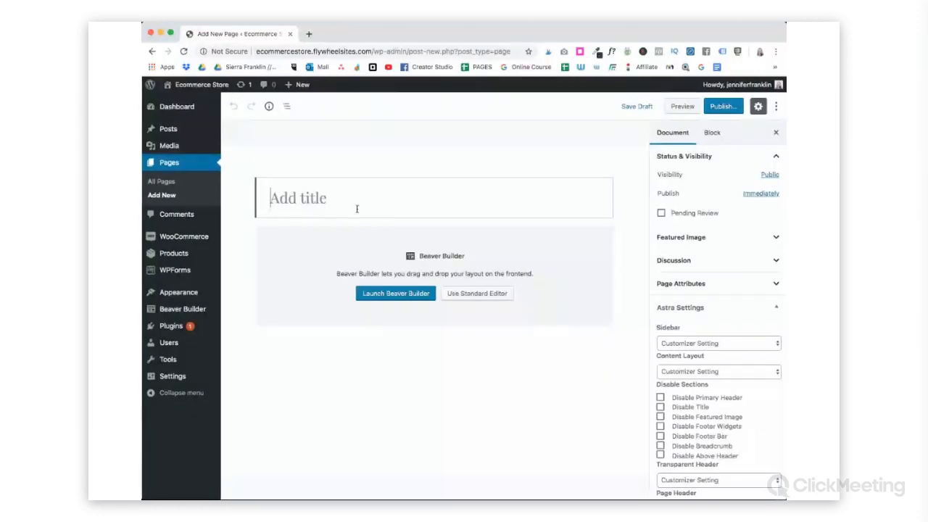
type("reg")
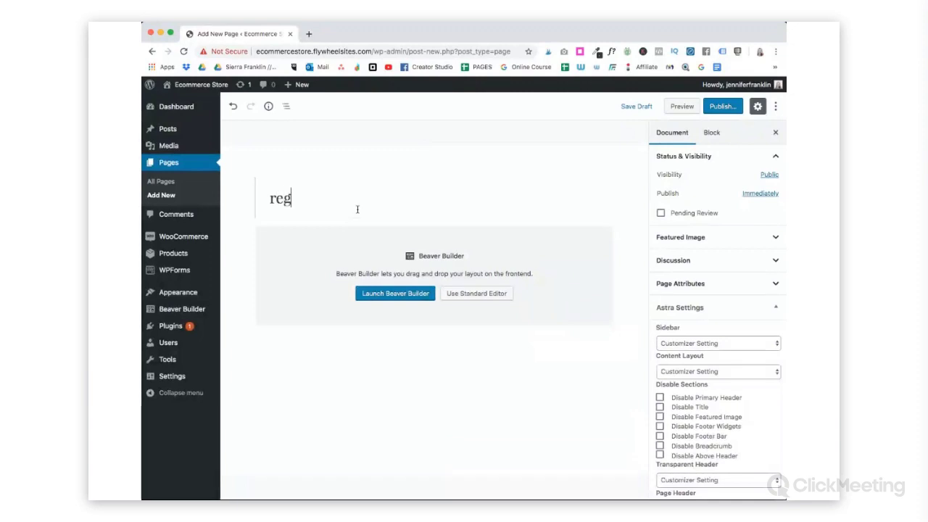
type("istration page")
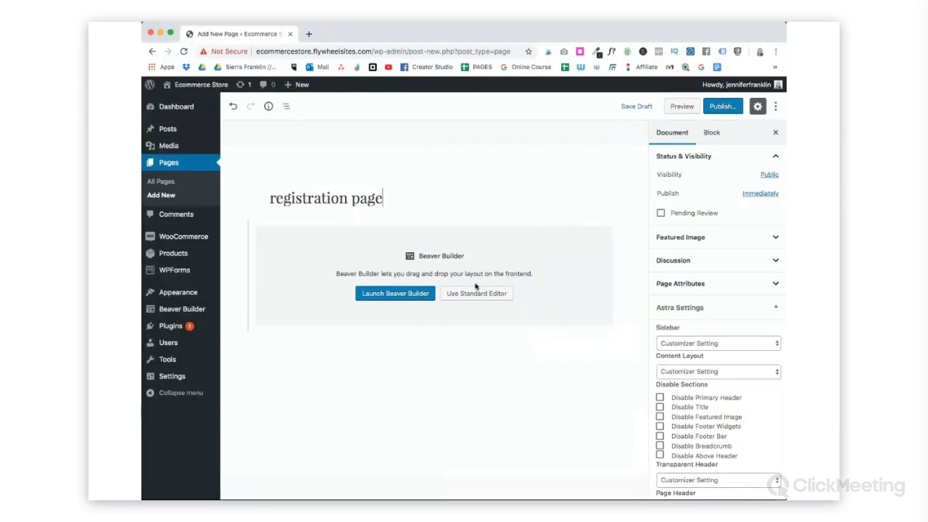
left_click(425, 291)
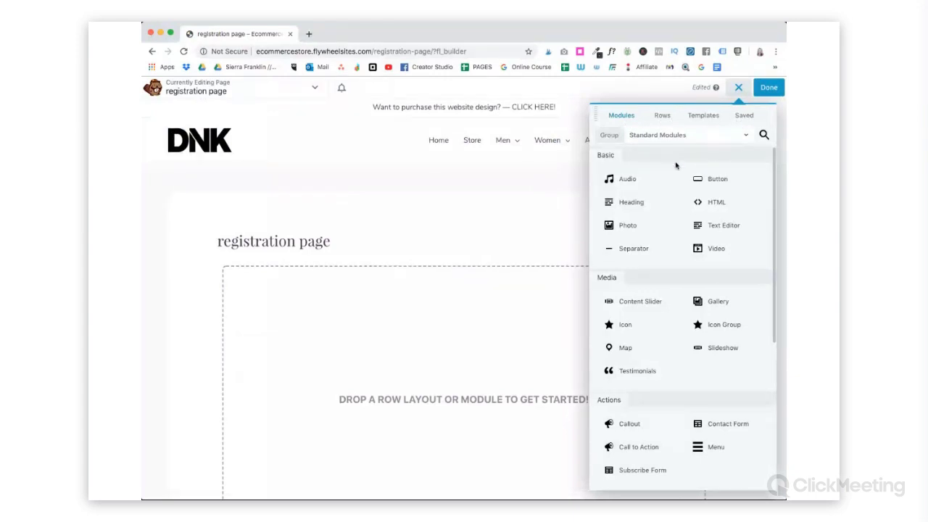
Switch the Beaver Builder module group to UABB Modules.
scroll(653, 156, "down", 1)
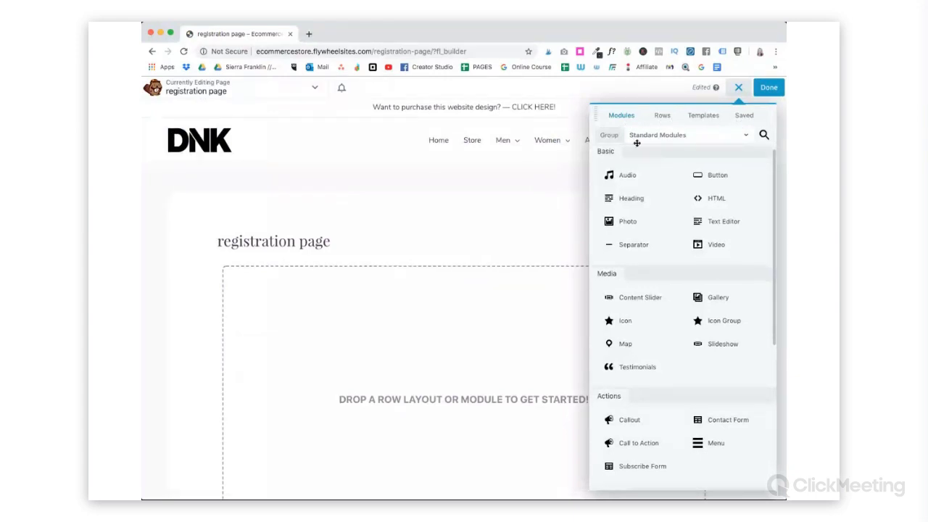
left_click(748, 137)
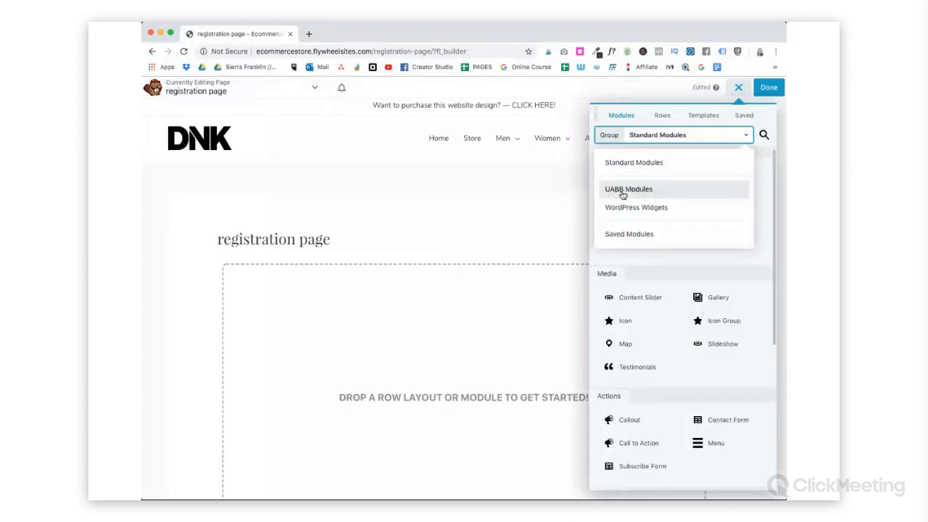
left_click(644, 193)
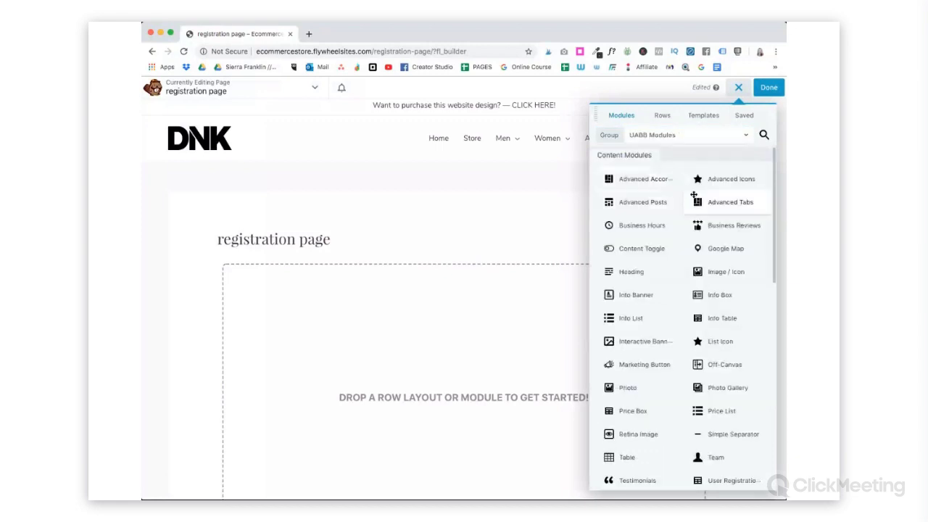
Drag the User Registration Form module onto the page and move its settings panel aside.
scroll(694, 195, "down", 3)
scroll(694, 194, "down", 5)
scroll(694, 195, "down", 2)
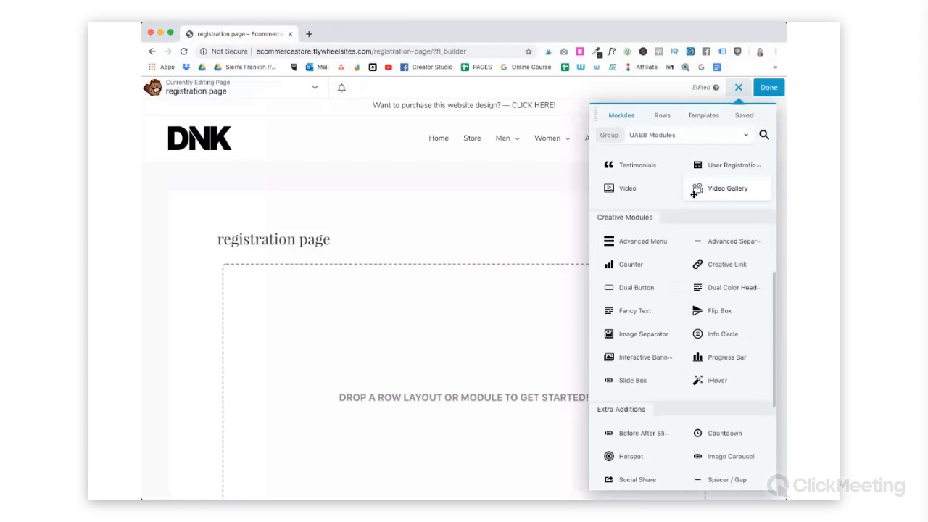
scroll(694, 192, "down", 4)
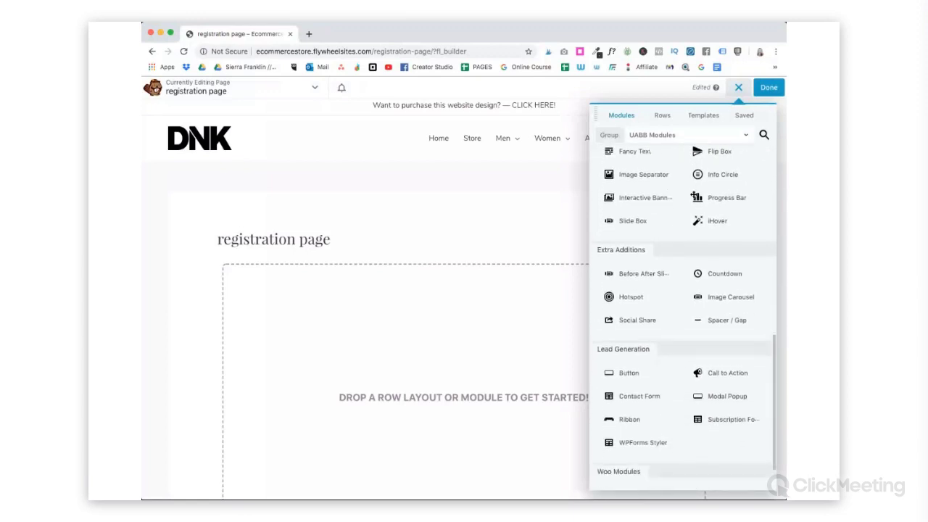
scroll(694, 195, "down", 3)
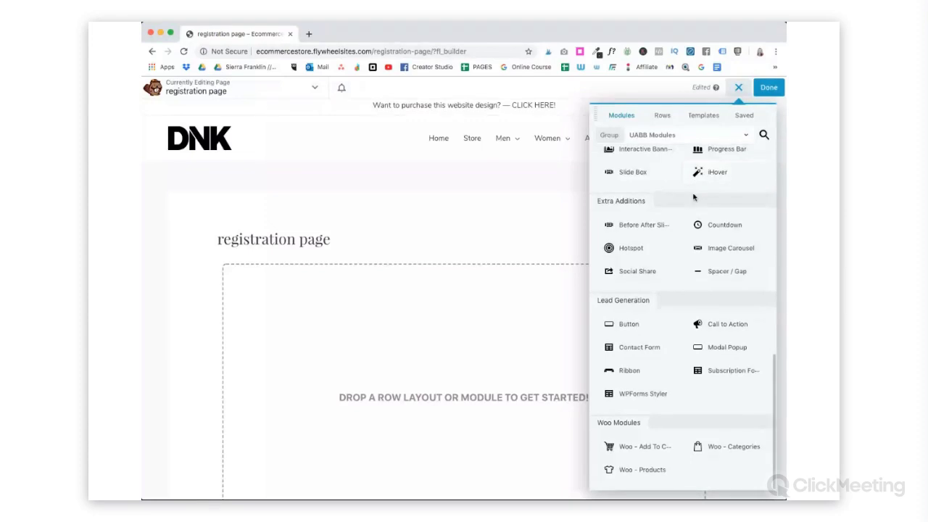
scroll(694, 197, "up", 7)
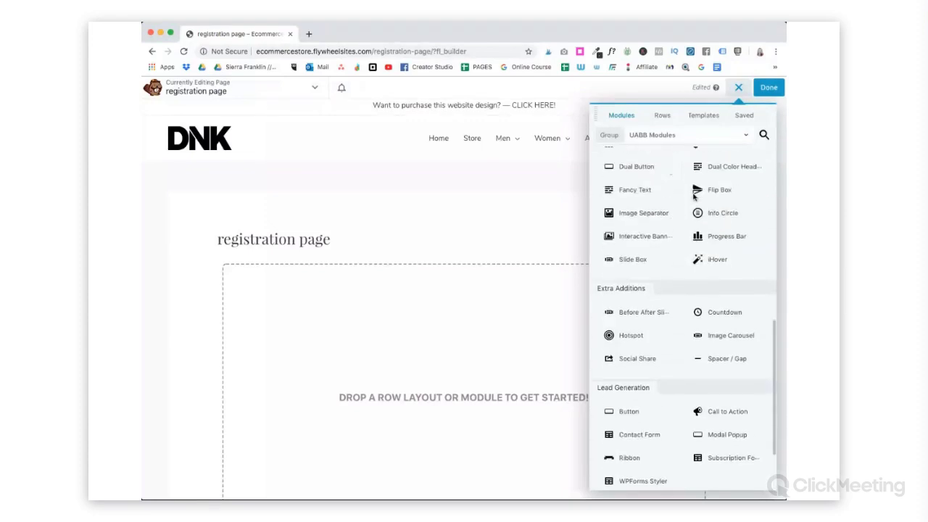
scroll(694, 195, "up", 1)
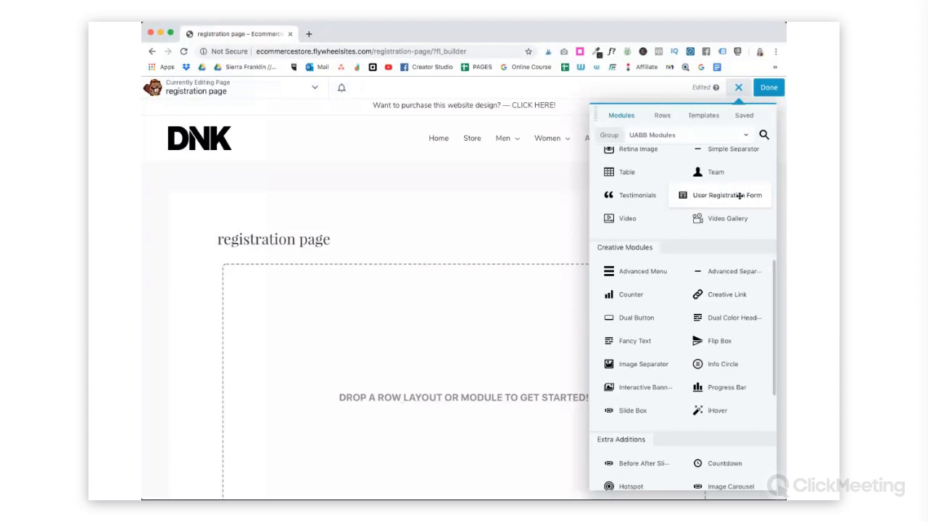
left_click_drag(739, 195, 528, 222)
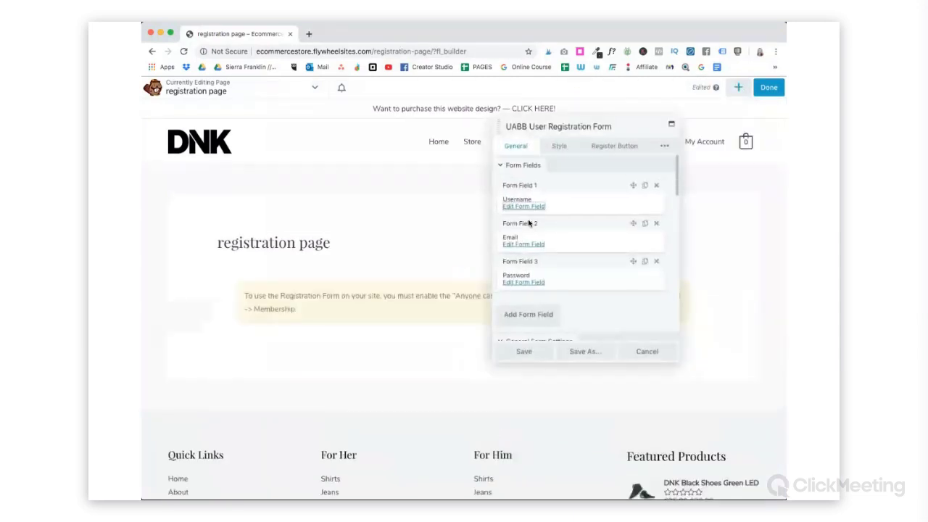
left_click_drag(509, 126, 598, 108)
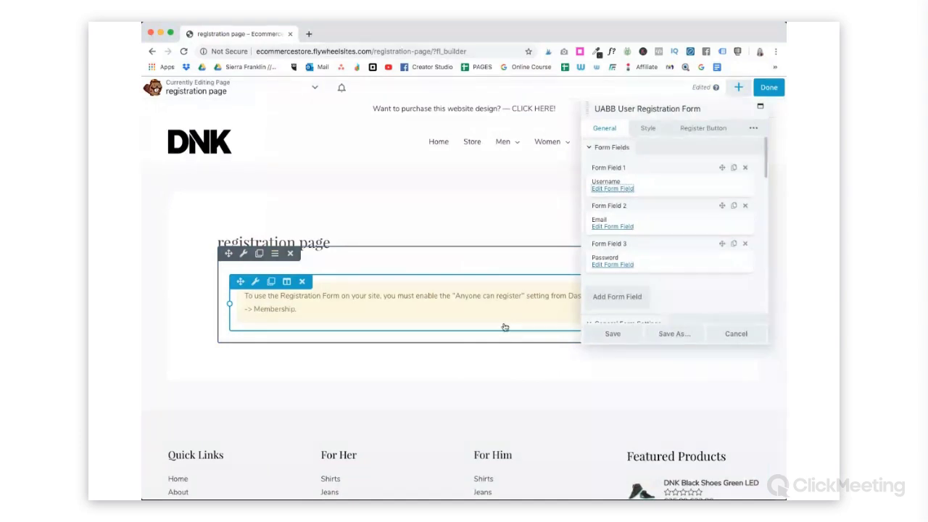
In a new browser tab, load the store site and go to its admin dashboard.
key("super+t")
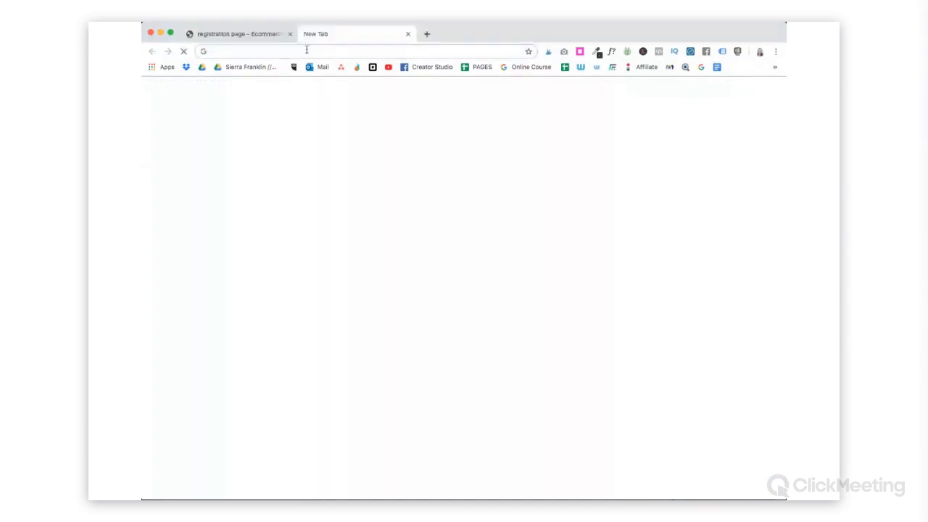
type("e")
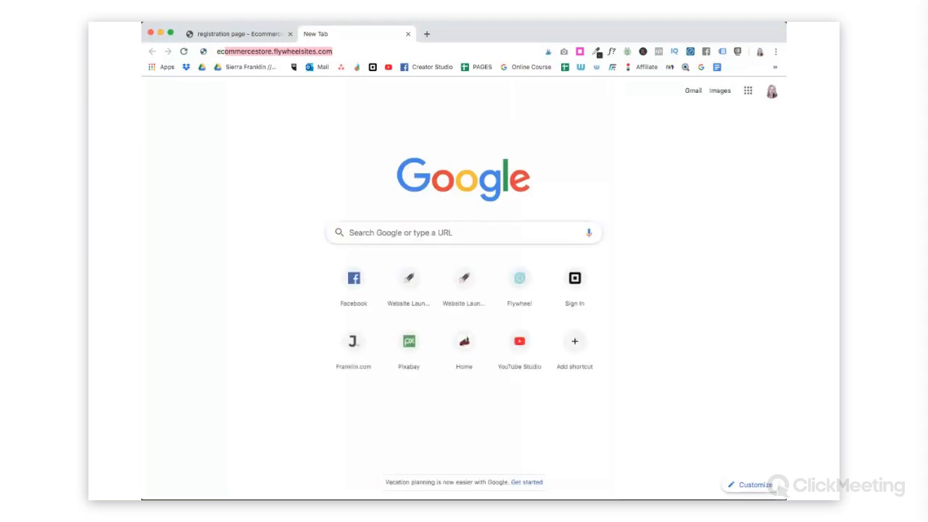
key("Return")
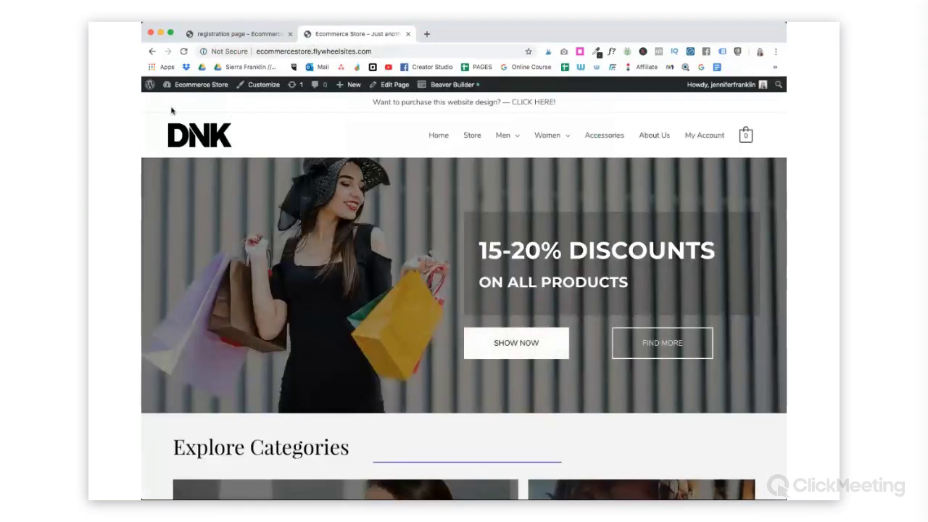
mouse_move(195, 88)
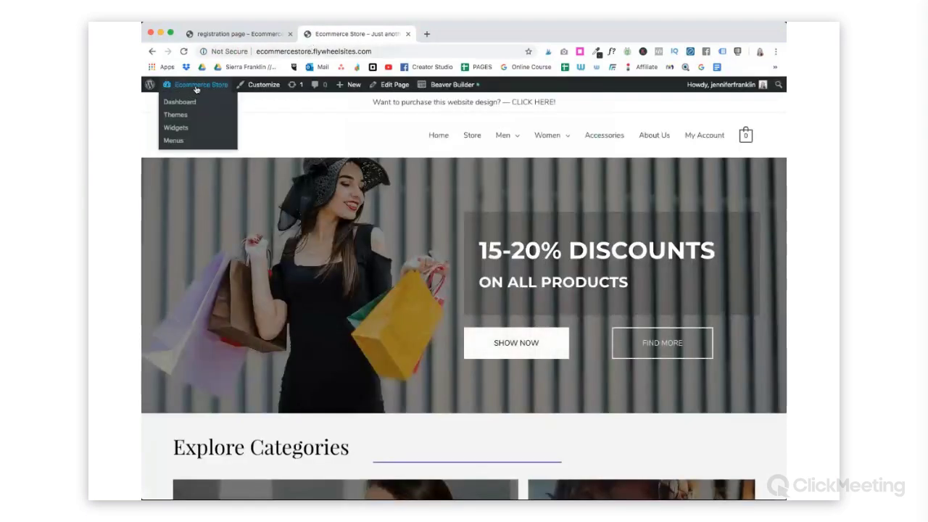
left_click(183, 104)
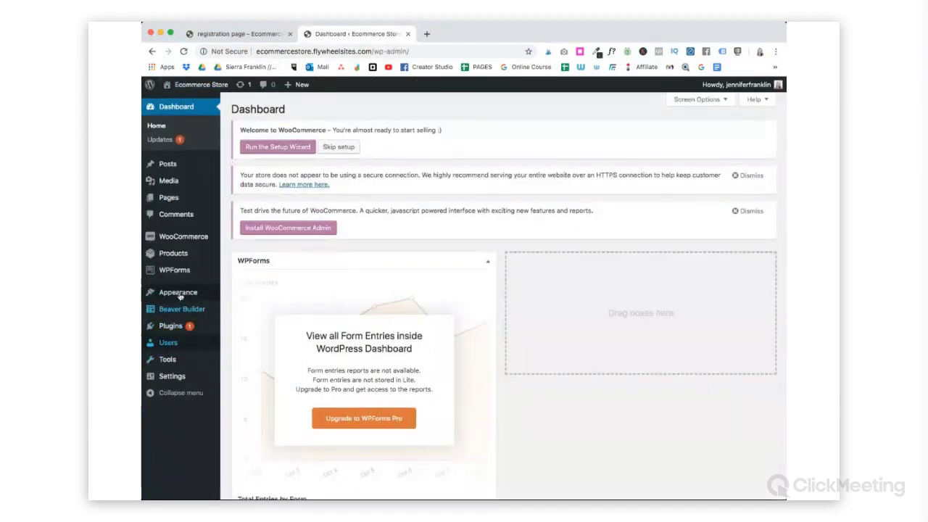
In Discussion settings, allow people to comment on new articles.
mouse_move(177, 292)
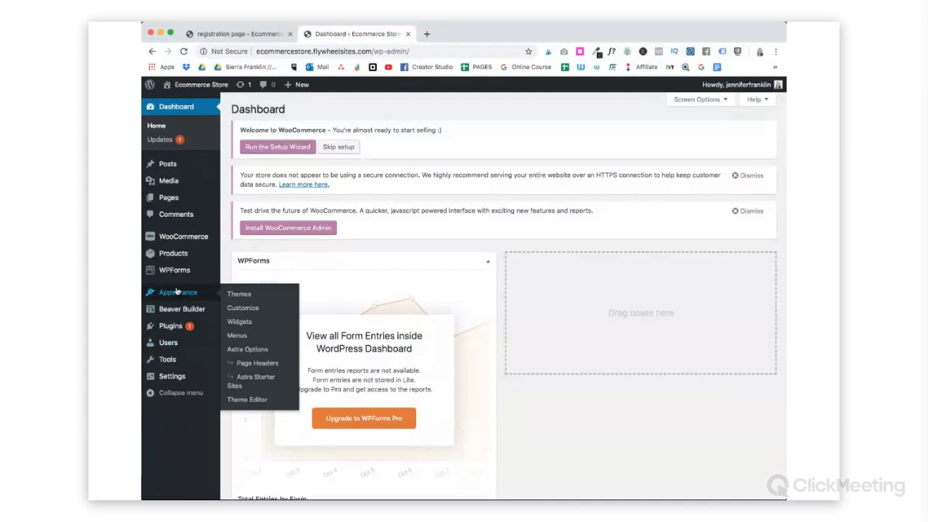
mouse_move(178, 377)
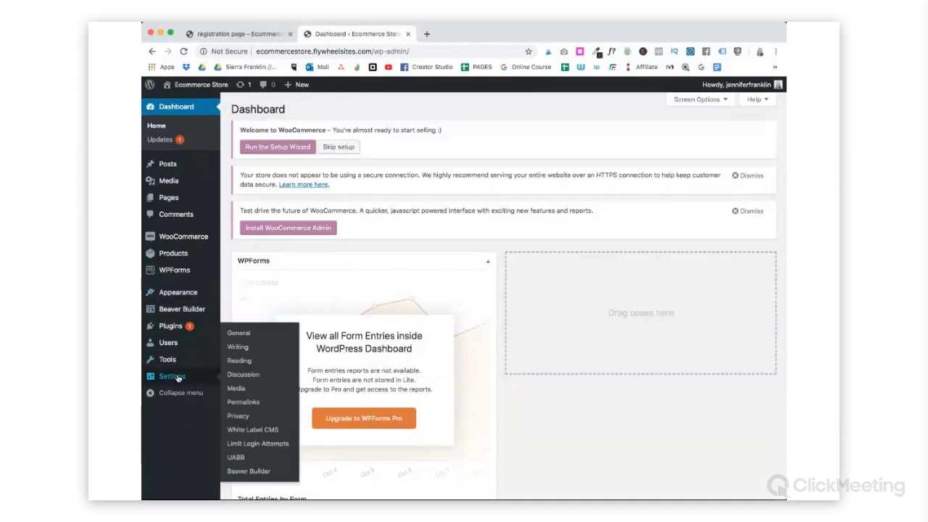
left_click(243, 375)
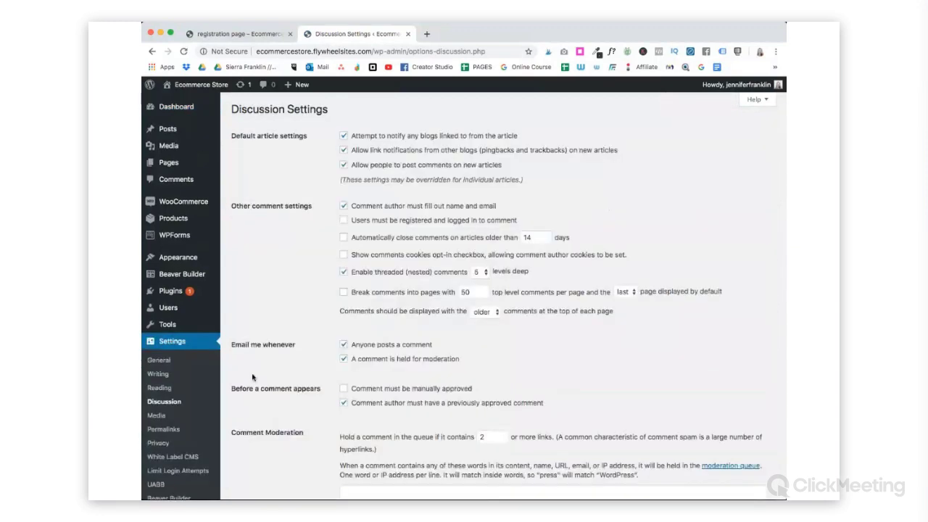
scroll(253, 377, "down", 2)
scroll(344, 154, "up", 2)
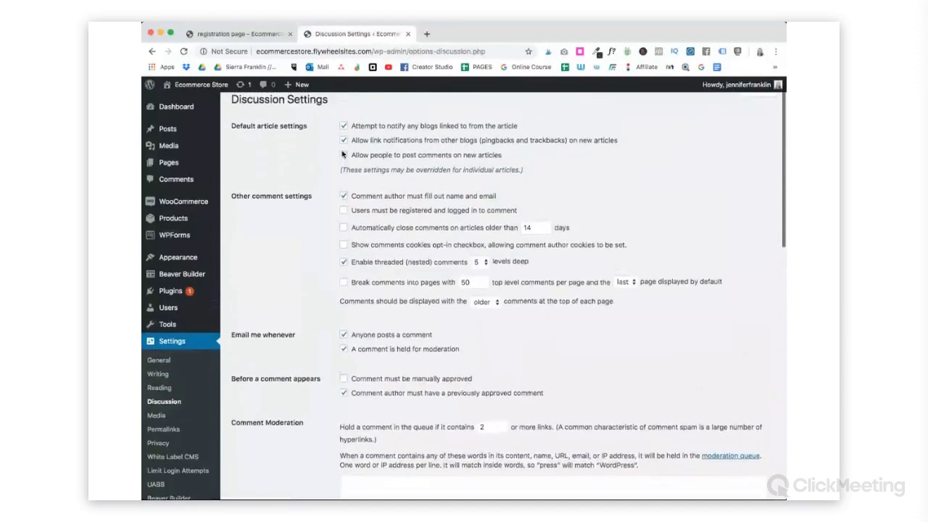
left_click(344, 155)
scroll(344, 155, "up", 1)
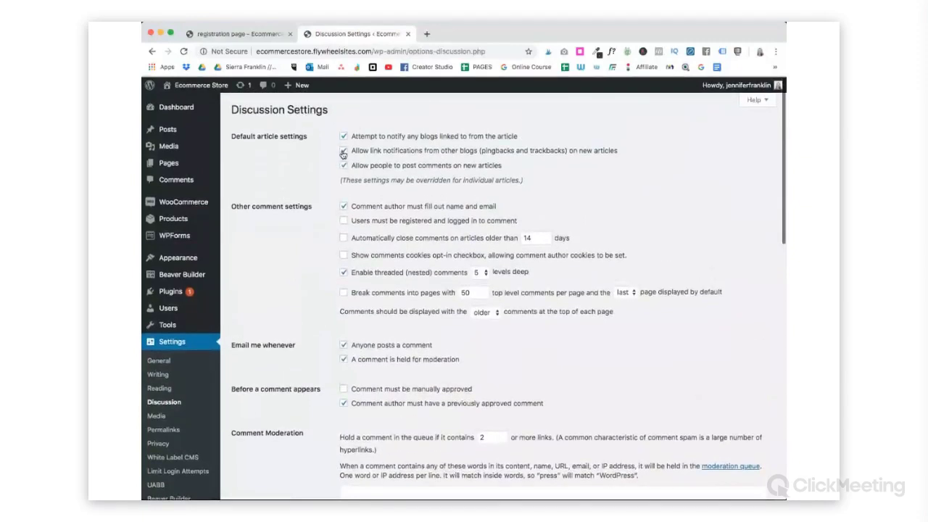
Enable 'Anyone can register' in General settings, save, and reload the registration page editor.
left_click(162, 362)
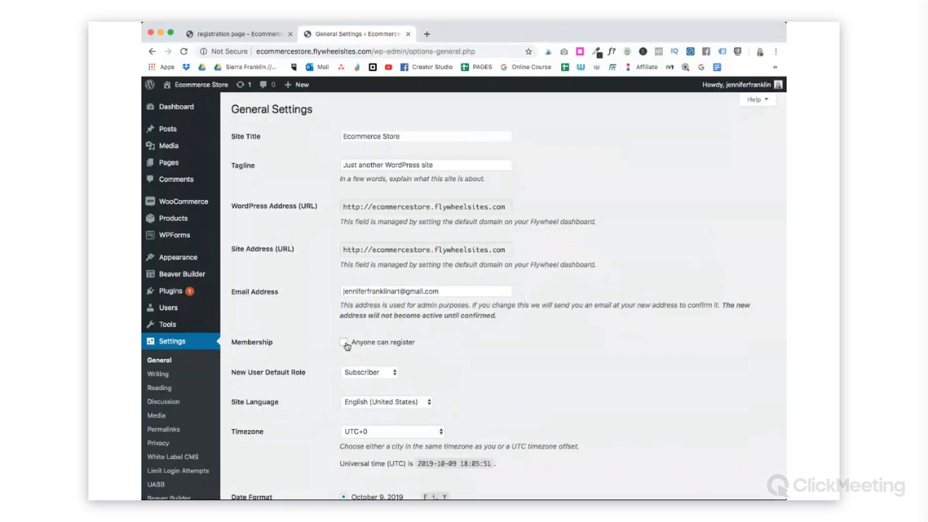
scroll(428, 342, "down", 5)
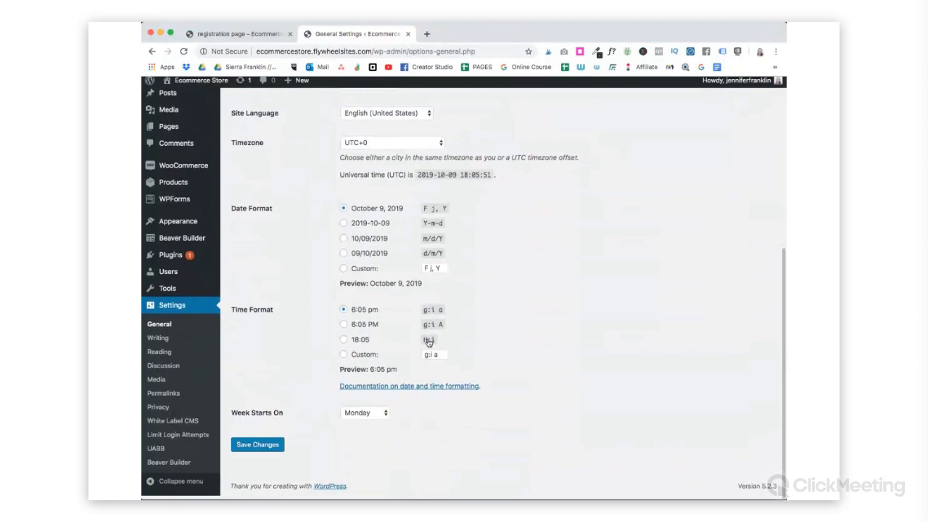
left_click(257, 445)
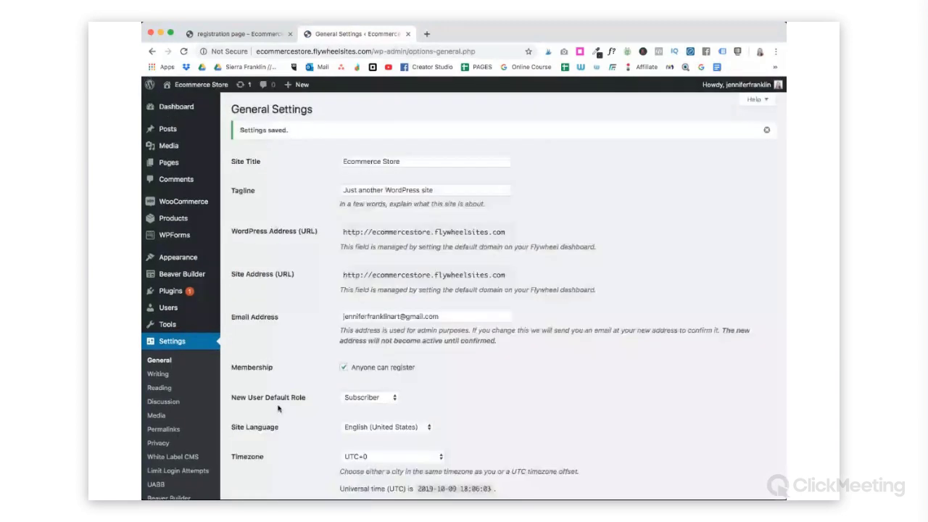
left_click(240, 34)
left_click(184, 51)
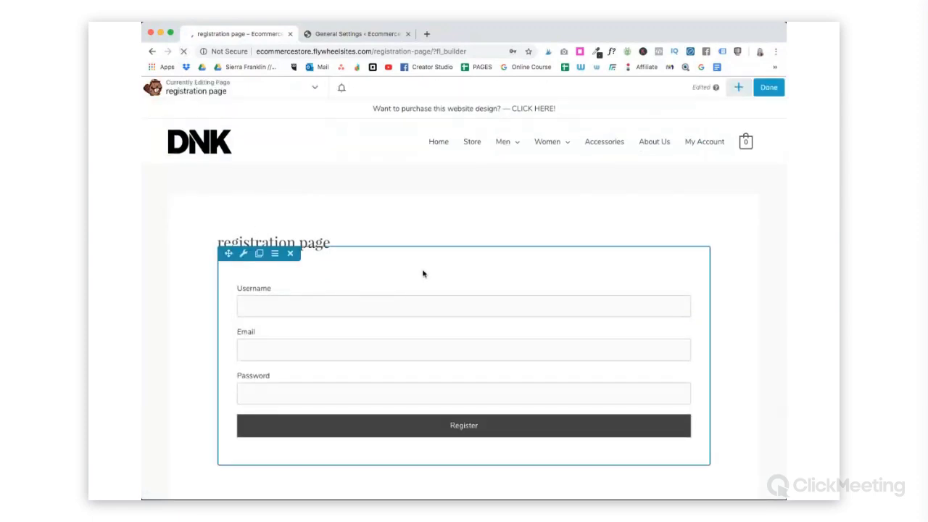
Scroll to the registration form and open the UABB User Registration Form settings.
scroll(421, 275, "down", 3)
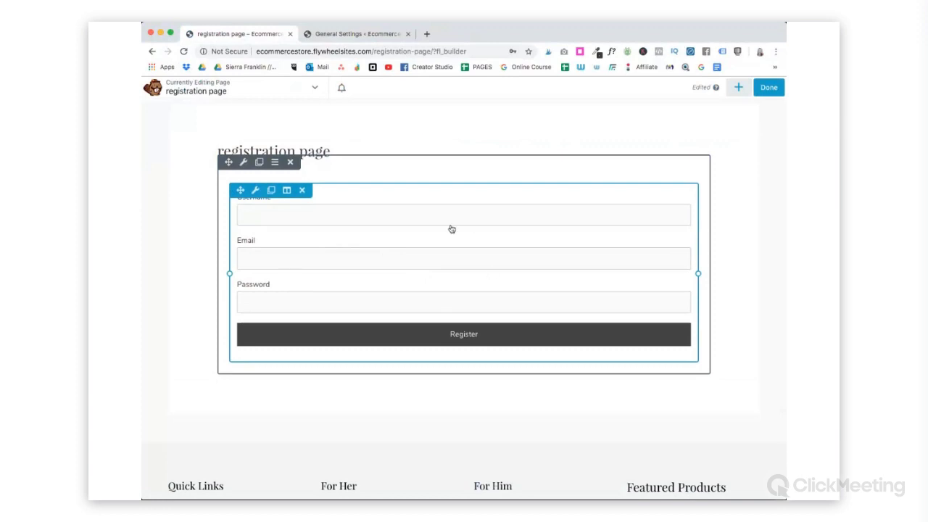
scroll(457, 221, "down", 1)
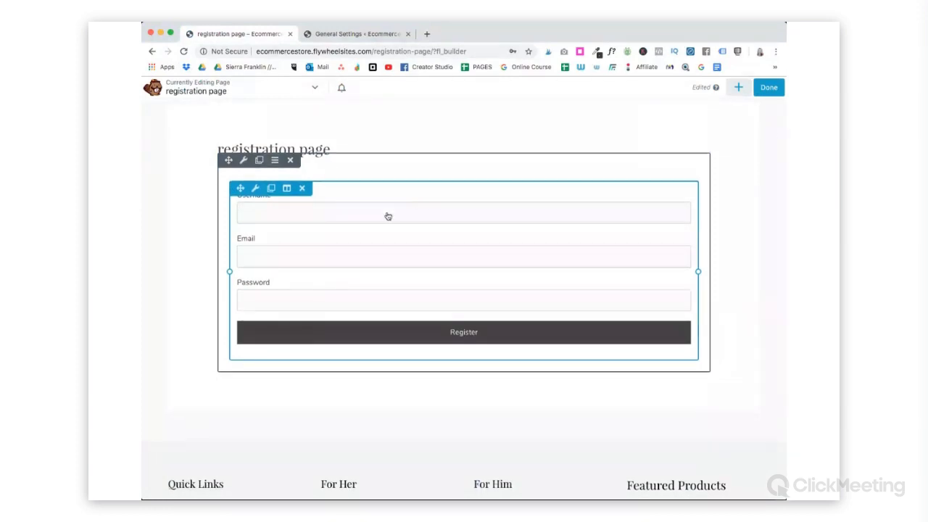
left_click(450, 237)
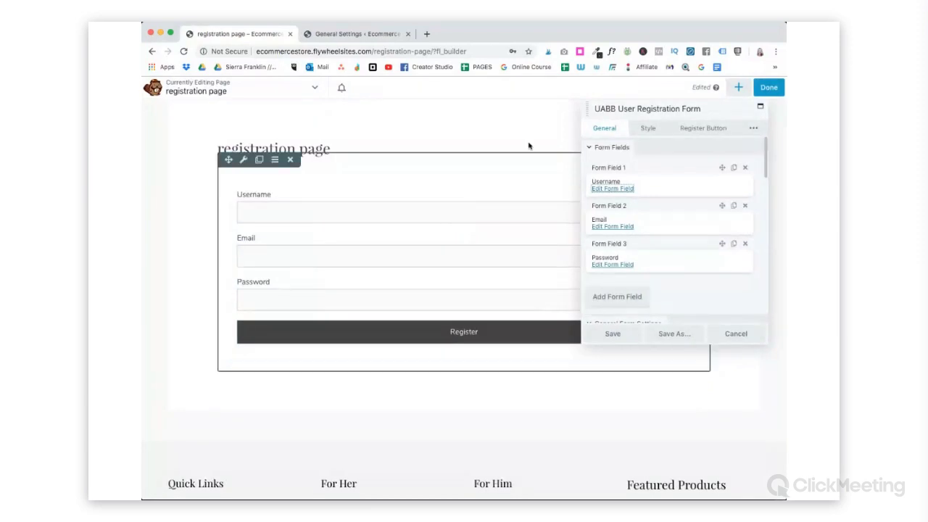
Move the settings panel aside and add a fourth form field below Username, Email and Password.
left_click_drag(643, 108, 593, 109)
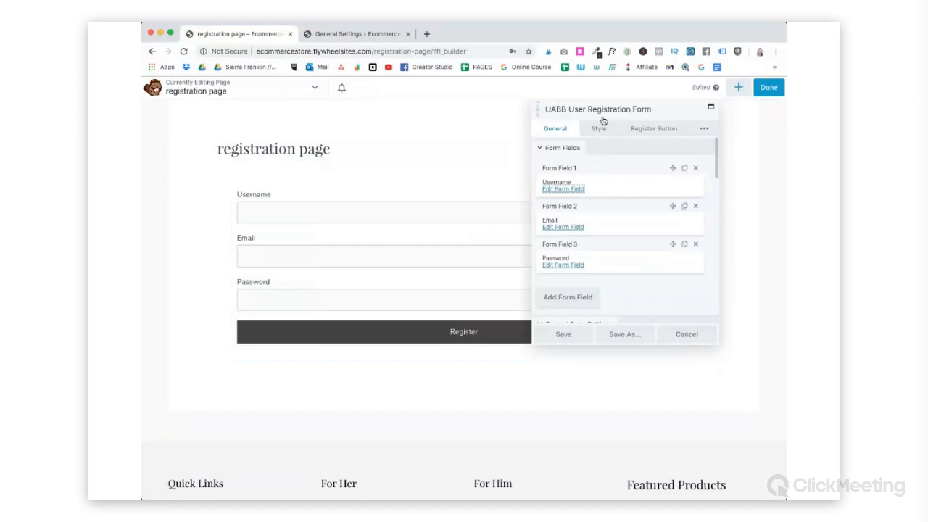
left_click_drag(594, 109, 589, 122)
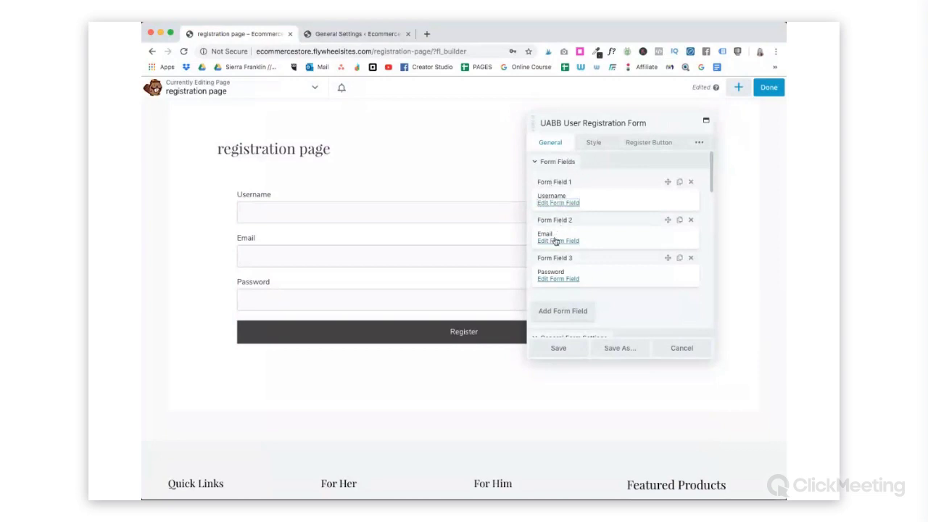
scroll(598, 236, "down", 2)
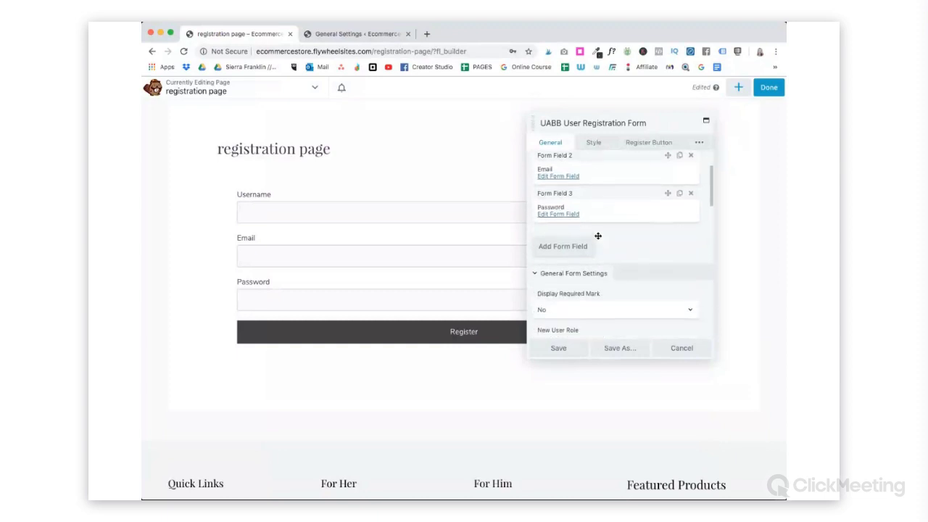
left_click(563, 241)
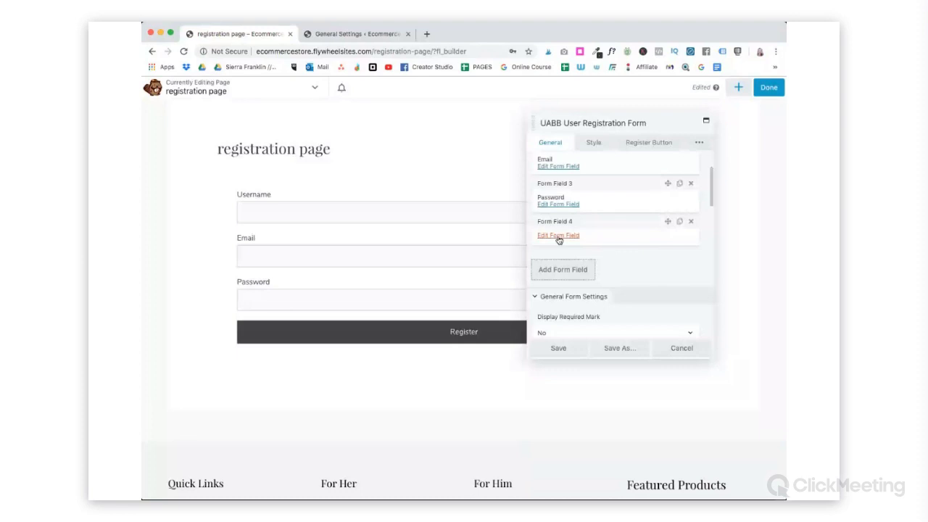
left_click(558, 237)
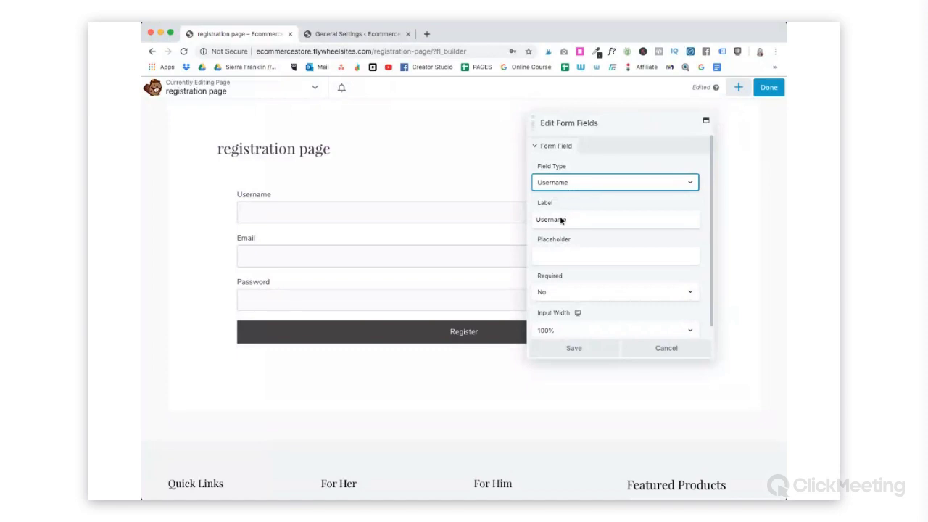
scroll(563, 254, "down", 1)
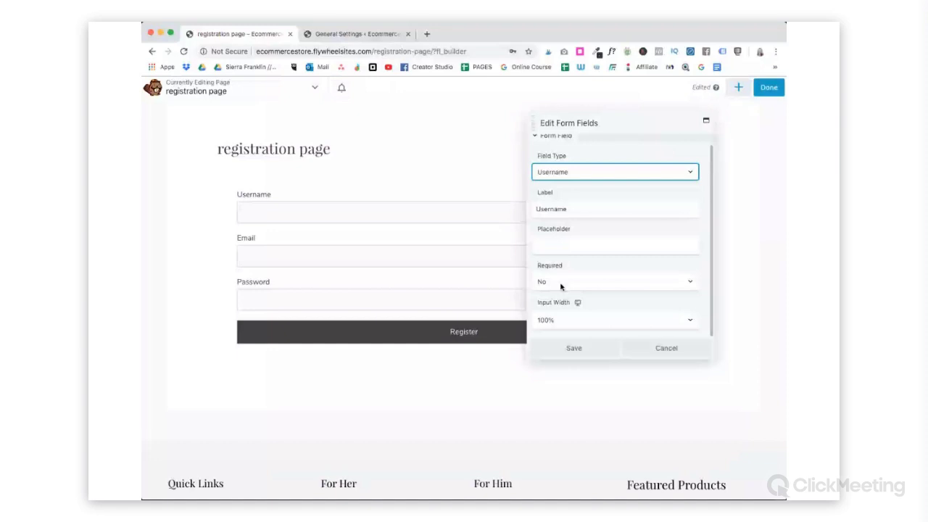
left_click(557, 322)
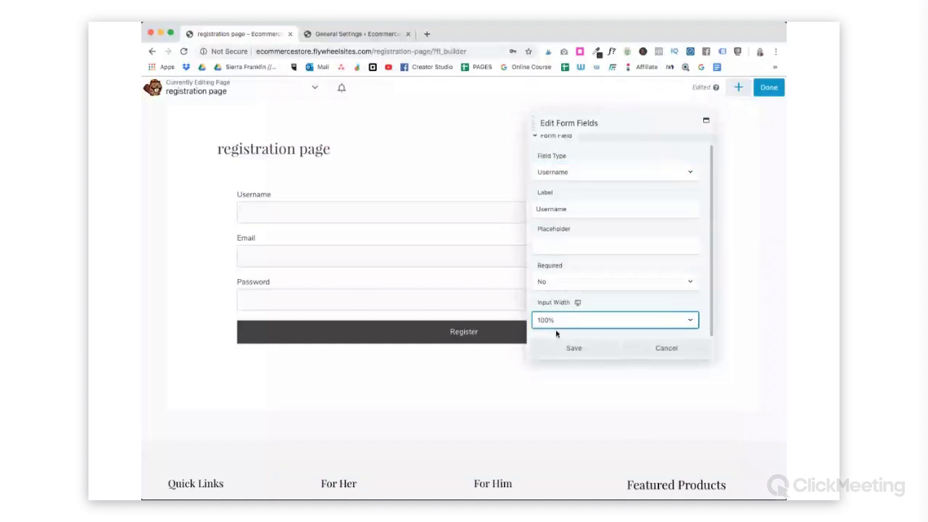
left_click(664, 350)
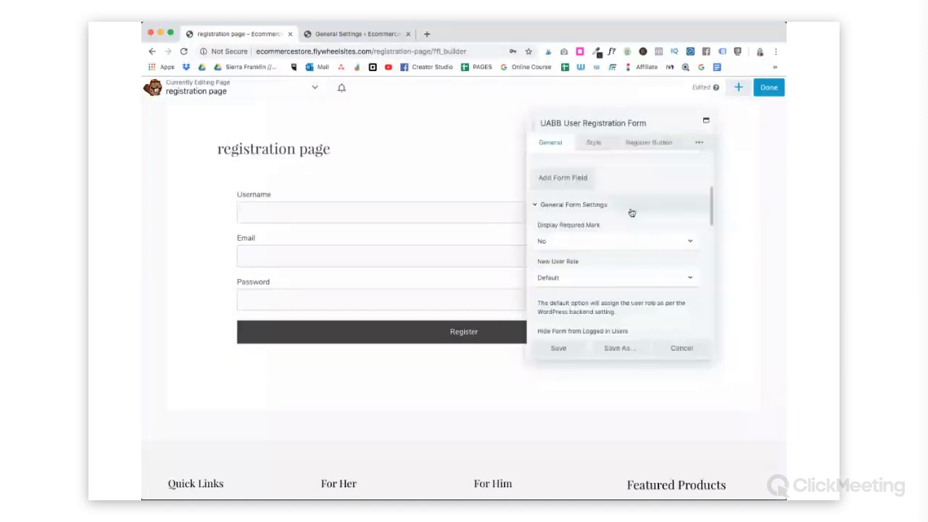
Toggle Display Required Mark to Yes and back to No, then set New User Role to Customer.
scroll(630, 213, "down", 1)
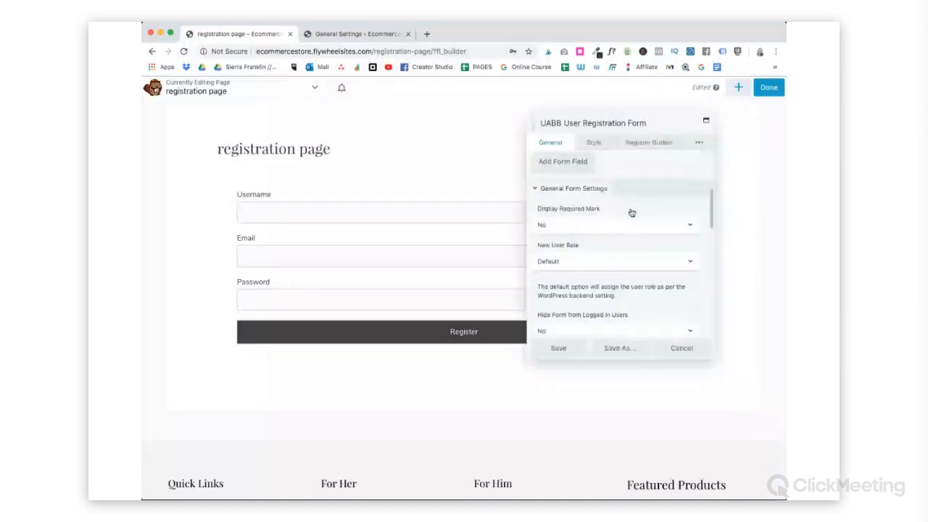
left_click(563, 219)
left_click(578, 237)
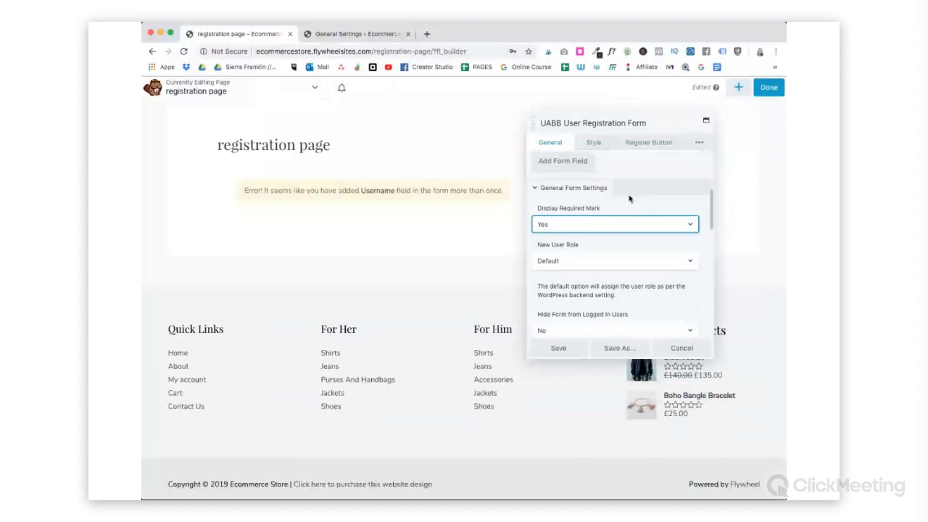
left_click(560, 217)
left_click(563, 240)
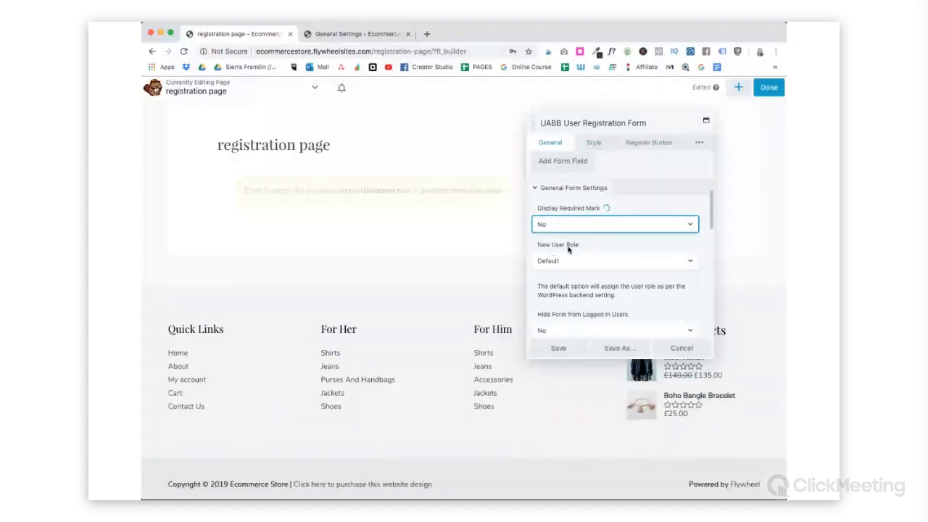
left_click(569, 261)
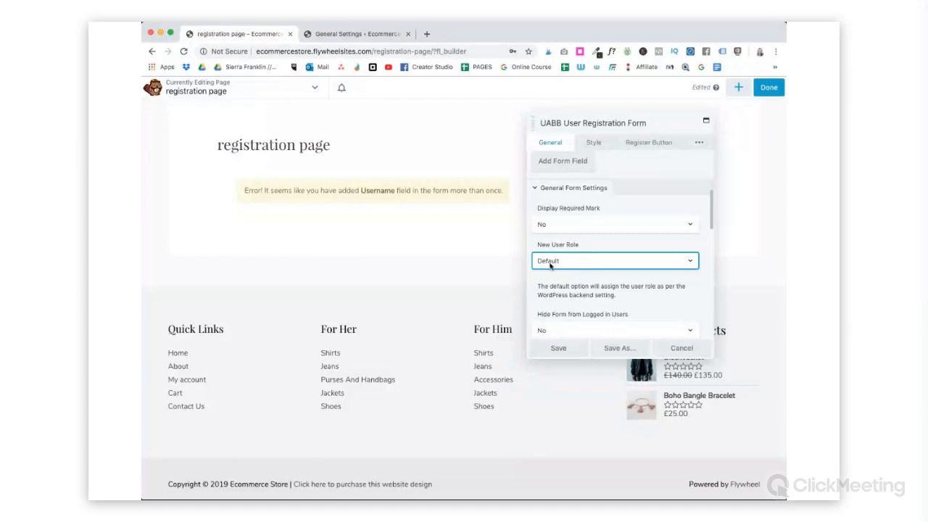
left_click(554, 314)
Delete Form Field 4 to clear the duplicate Username error.
scroll(589, 201, "up", 2)
scroll(589, 201, "up", 2)
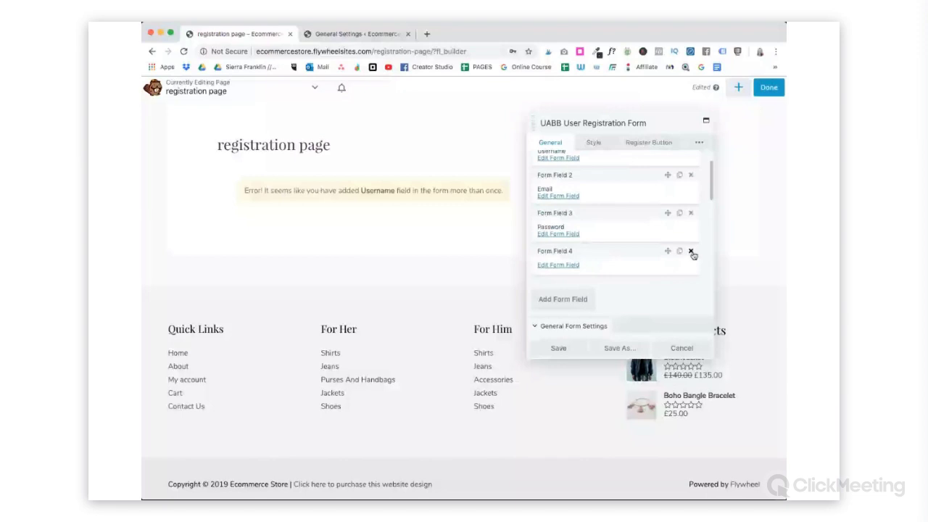
left_click(691, 251)
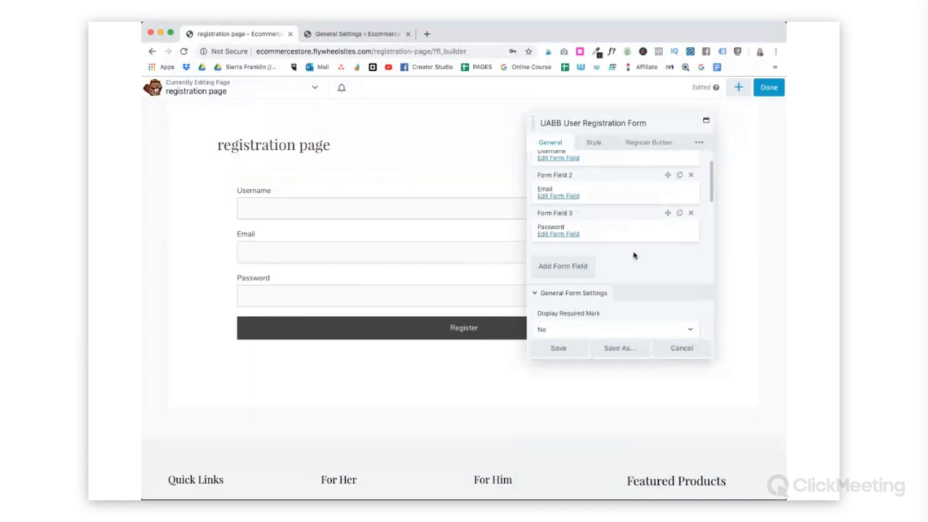
Set Hide Form from Logged in Users to Yes and check the Login Link options.
scroll(624, 239, "down", 5)
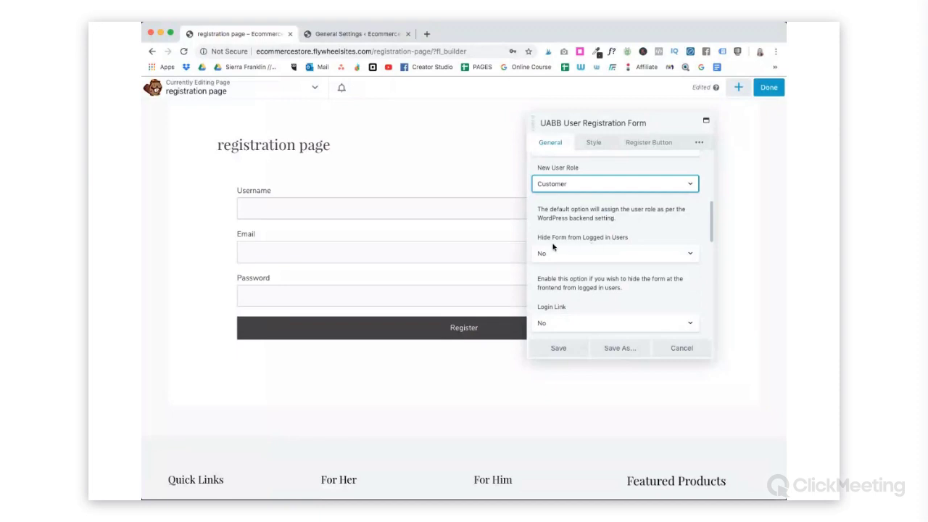
left_click(625, 255)
left_click(637, 226)
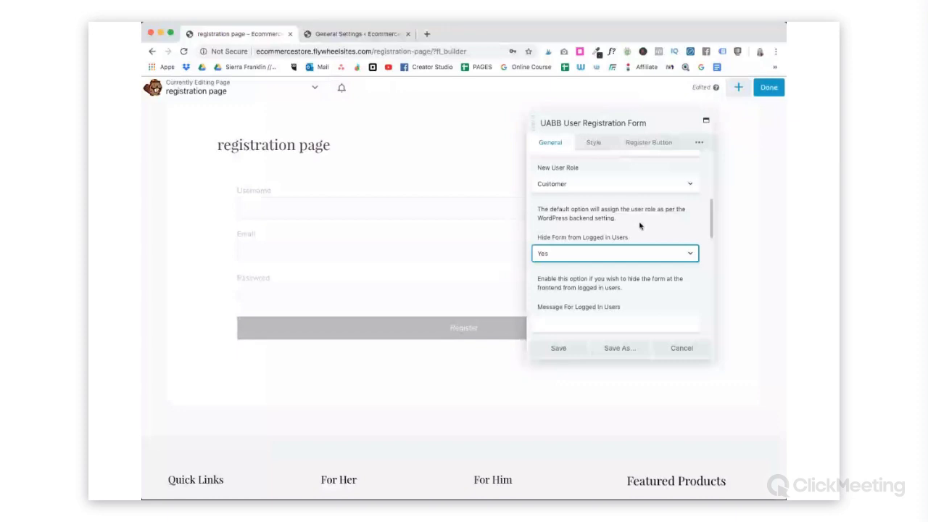
scroll(639, 227, "down", 3)
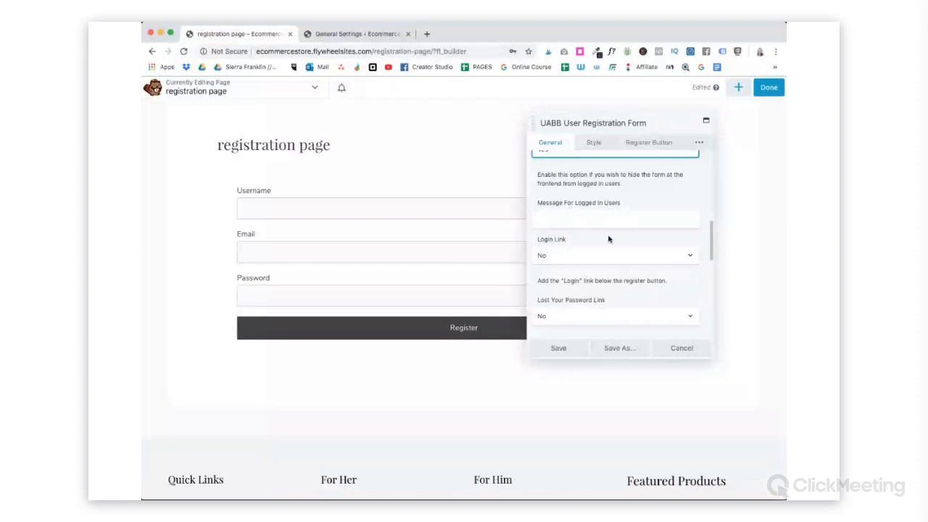
scroll(608, 239, "down", 1)
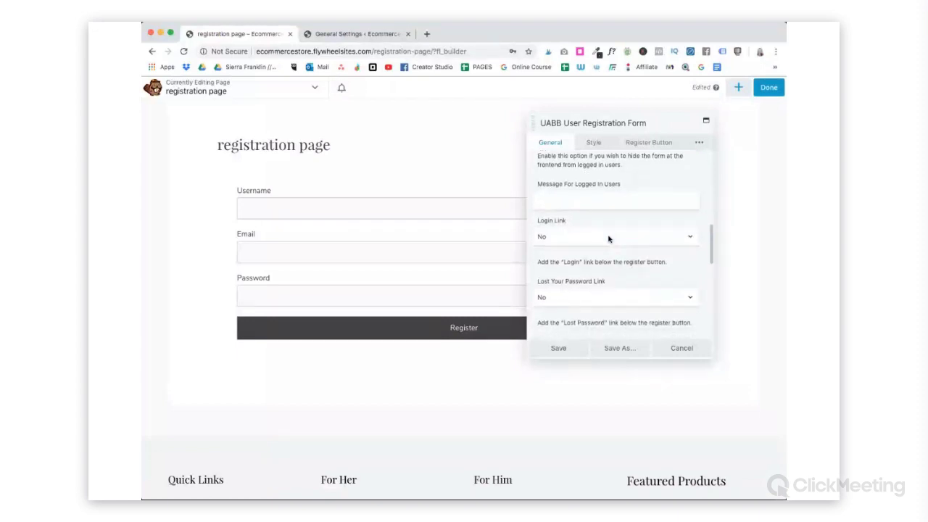
left_click(571, 240)
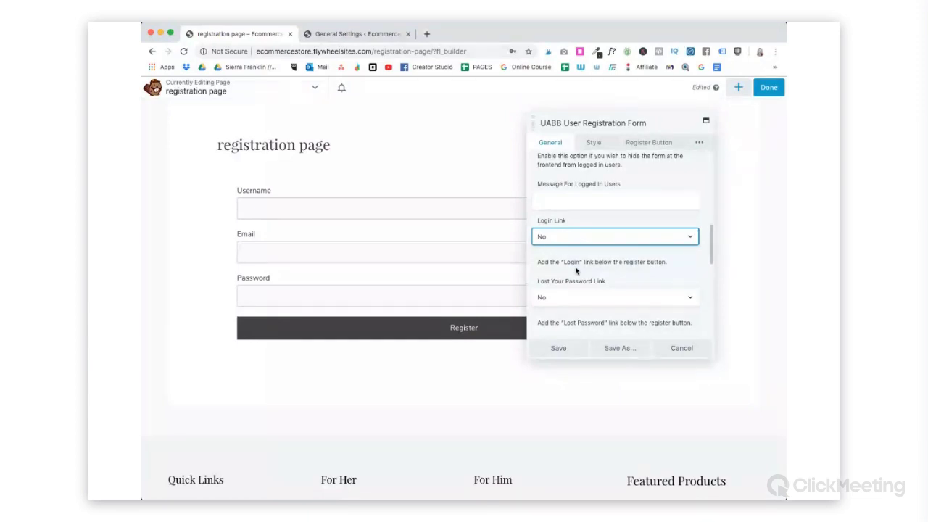
Add a lost-password link under the form, first trying a custom URL destination.
scroll(603, 298, "down", 3)
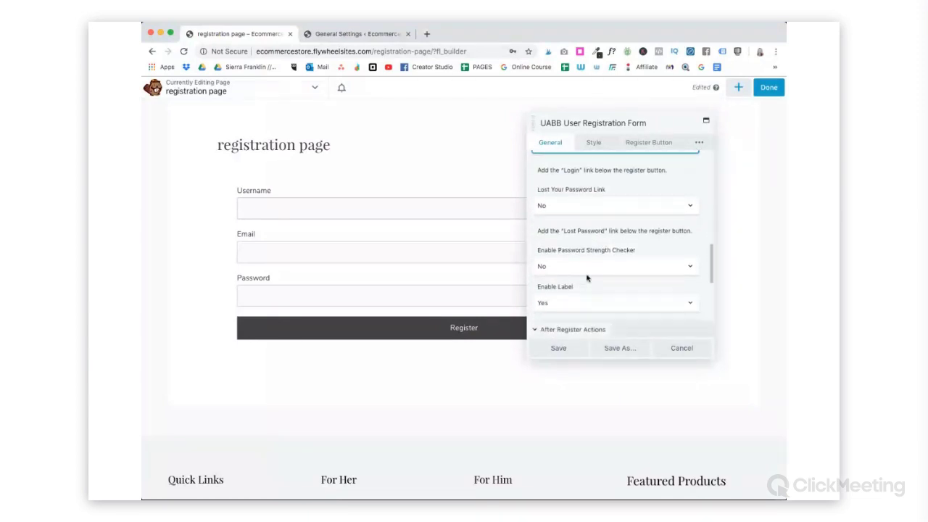
left_click(581, 193)
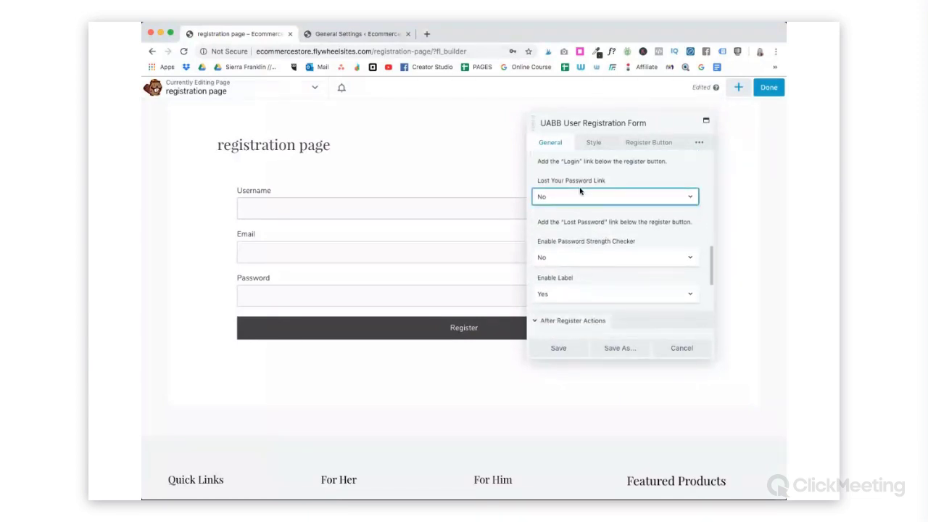
left_click(633, 231)
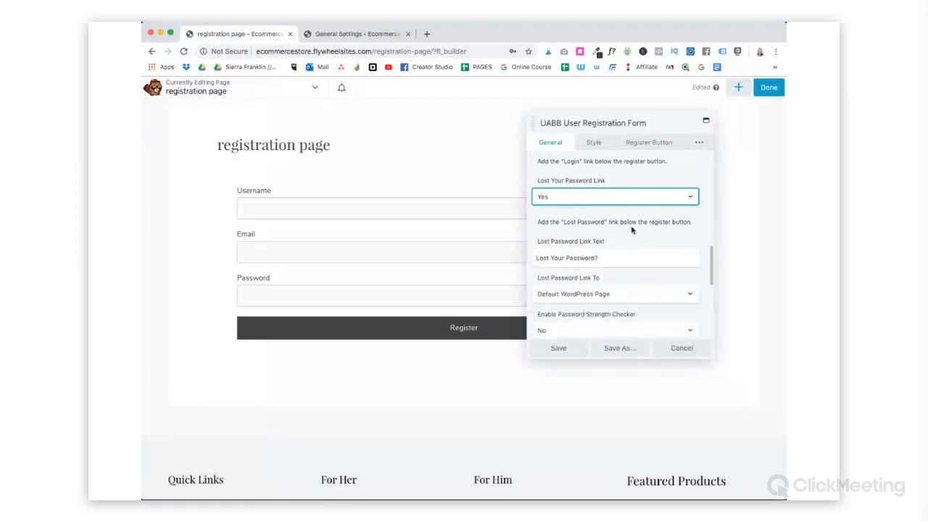
scroll(631, 231, "down", 2)
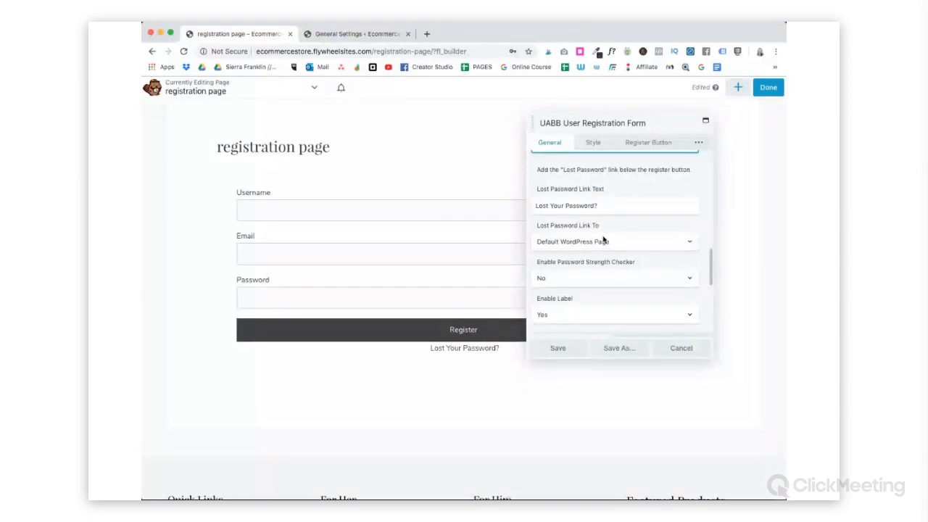
scroll(626, 239, "down", 1)
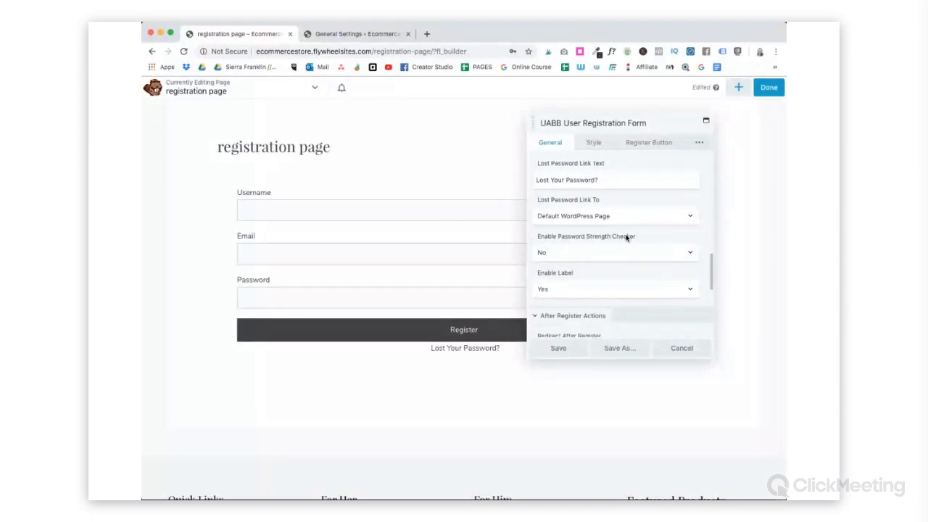
left_click(616, 215)
left_click(570, 230)
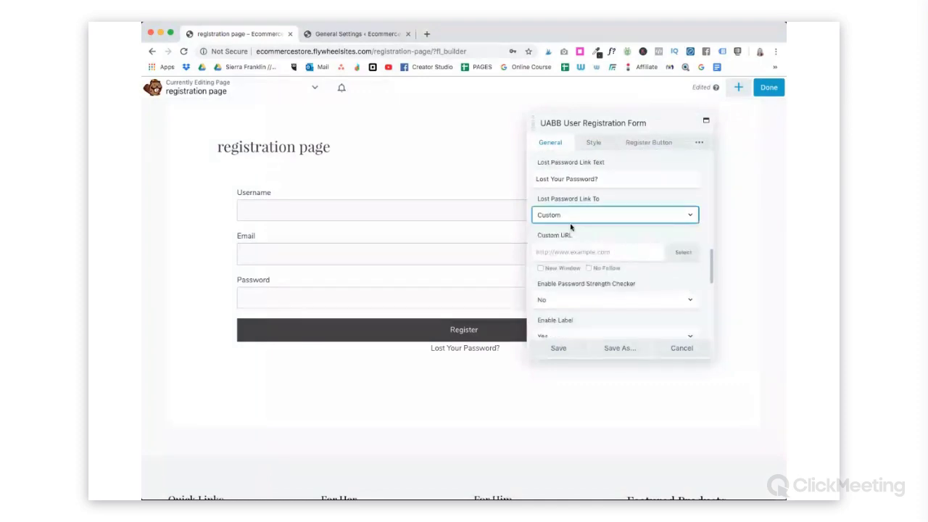
left_click(593, 253)
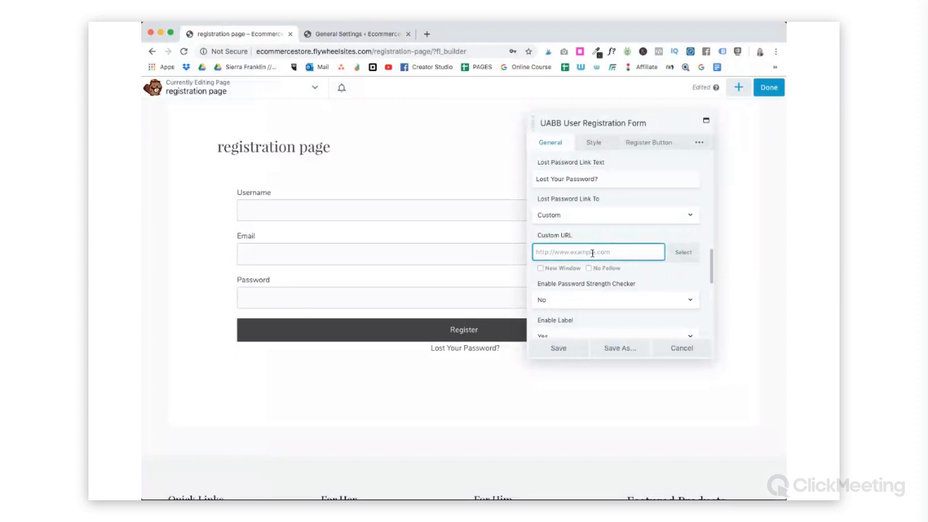
Point the lost-password link to the Default WordPress Page and set Password Strength Checker to Yes.
key("shift+Tab")
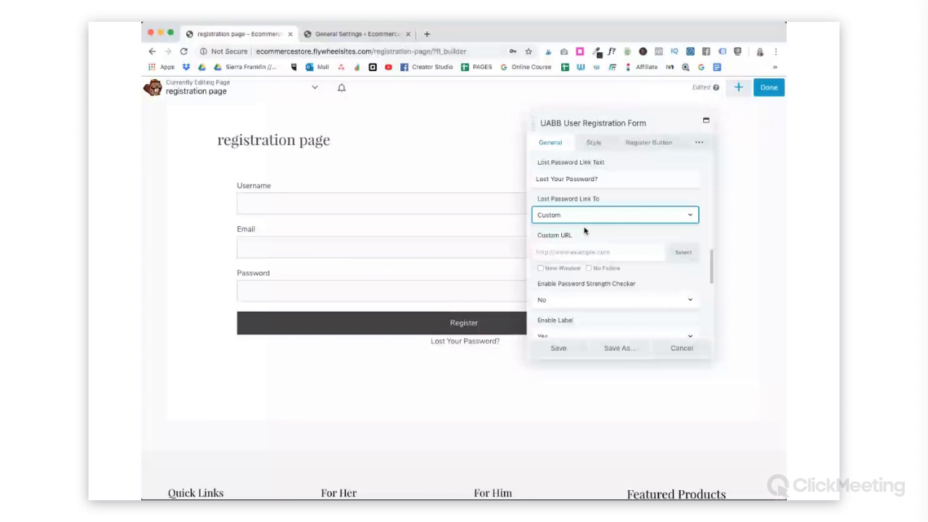
key("Up")
key("Tab")
key("Tab")
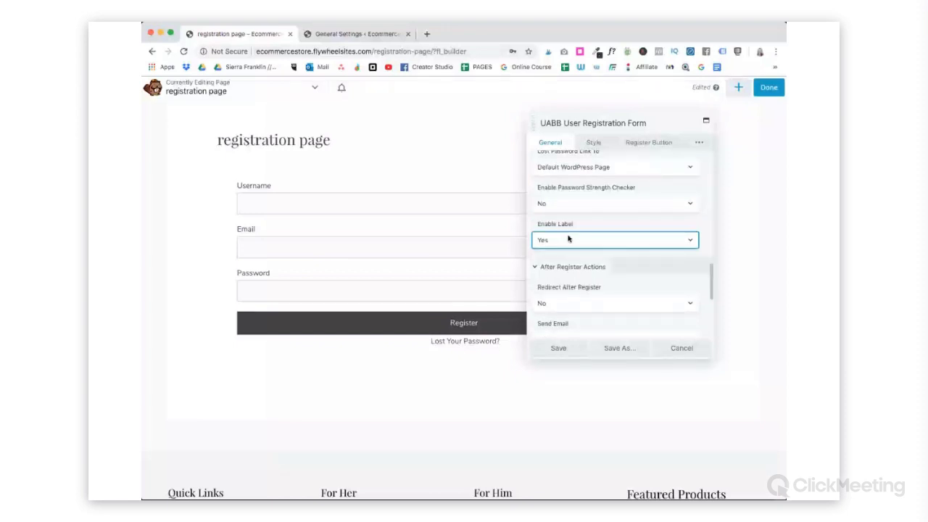
key("shift+Tab")
key("Up")
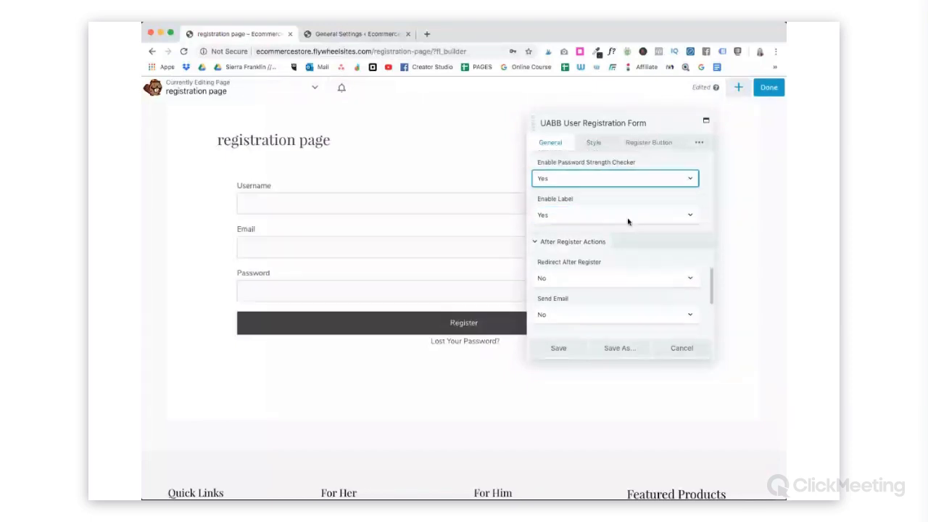
Set Redirect After Register to Yes with Redirect URL '/my-account/'.
scroll(628, 222, "down", 3)
scroll(628, 222, "down", 1)
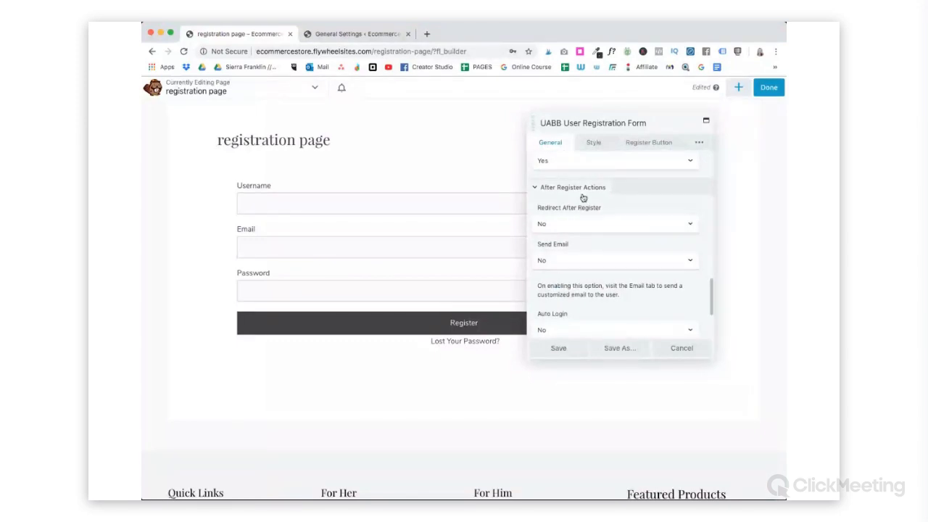
left_click(555, 229)
left_click(557, 238)
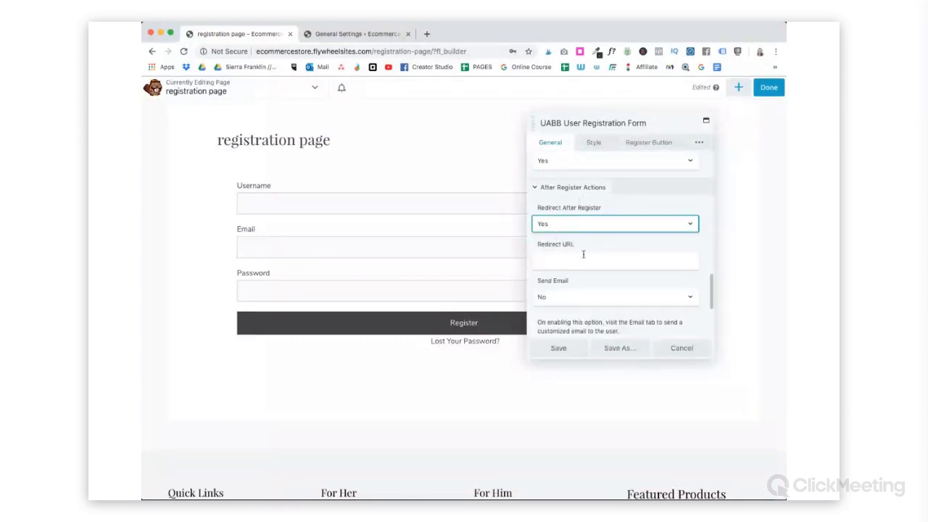
left_click(577, 257)
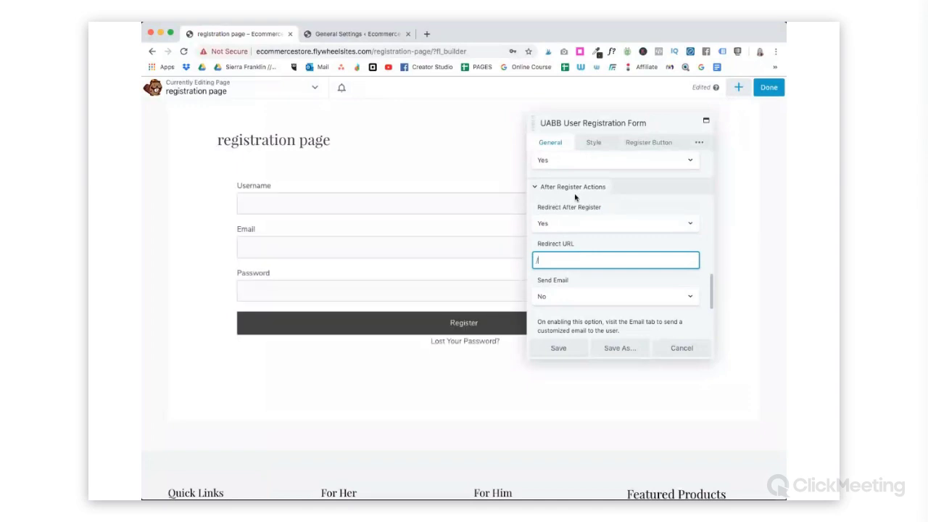
type("/my-s")
key("BackSpace")
type("accou")
key("BackSpace")
key("BackSpace")
key("BackSpace")
key("BackSpace")
type("ccou")
type("nt/")
key("Tab")
Leave Send Email and Auto Login both set to No.
key("y")
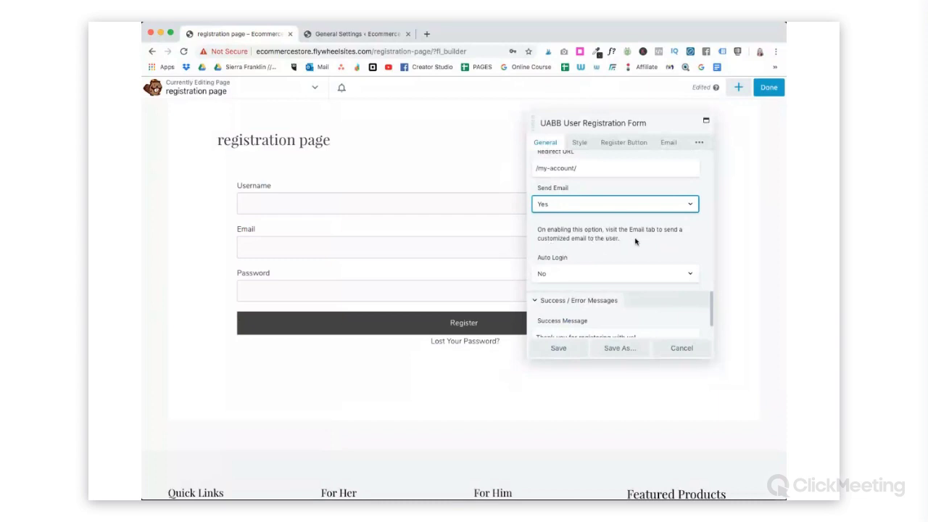
scroll(636, 242, "down", 1)
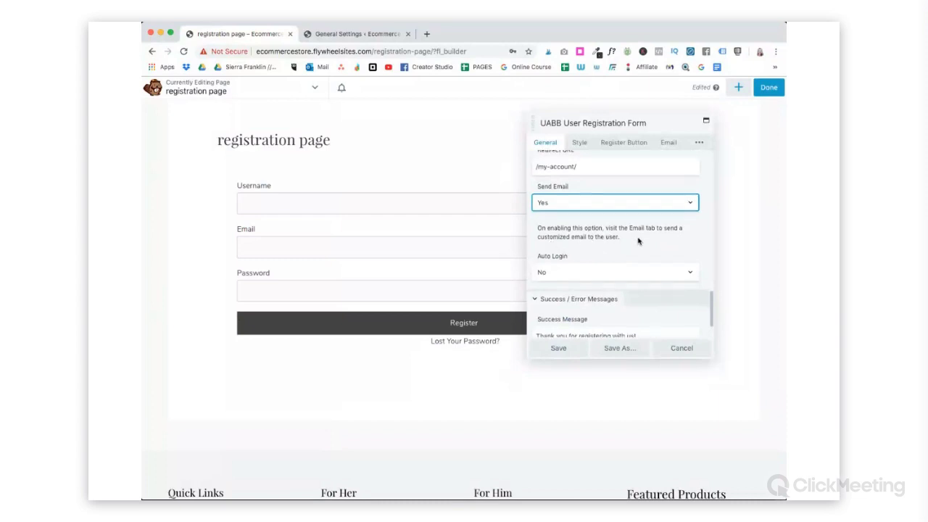
left_click(562, 196)
left_click(562, 184)
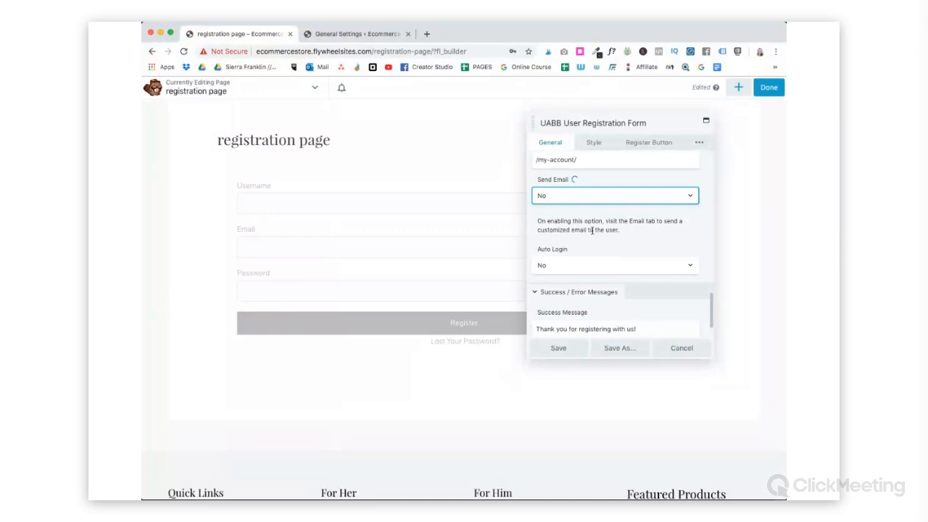
scroll(593, 231, "down", 2)
left_click(578, 221)
left_click(578, 224)
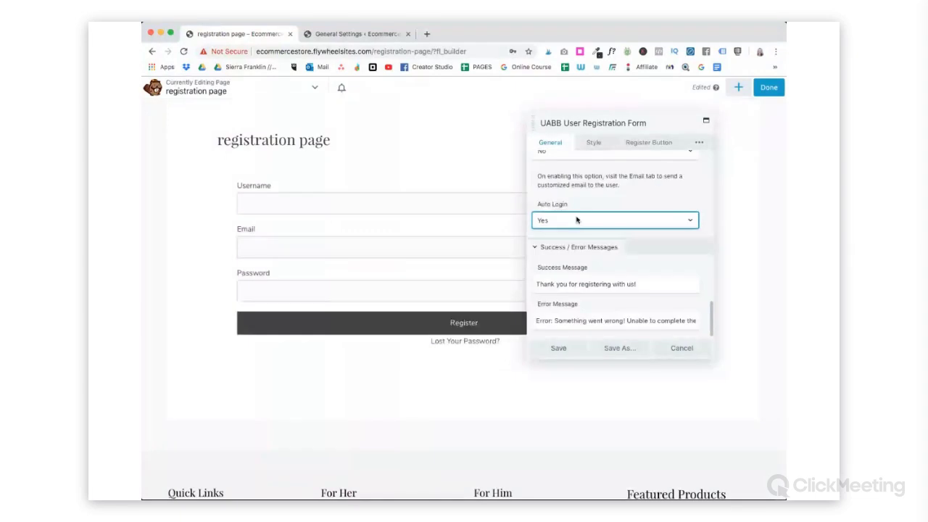
key("Up")
In the Style tab, try a black preset Color background, then set Background Type back to None.
left_click(594, 142)
left_click(549, 196)
left_click(554, 212)
left_click(608, 236)
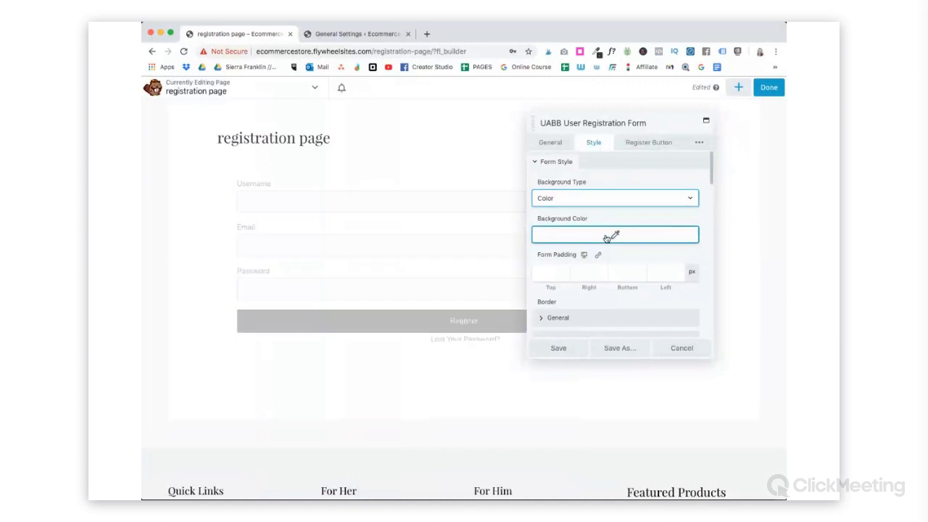
left_click(608, 385)
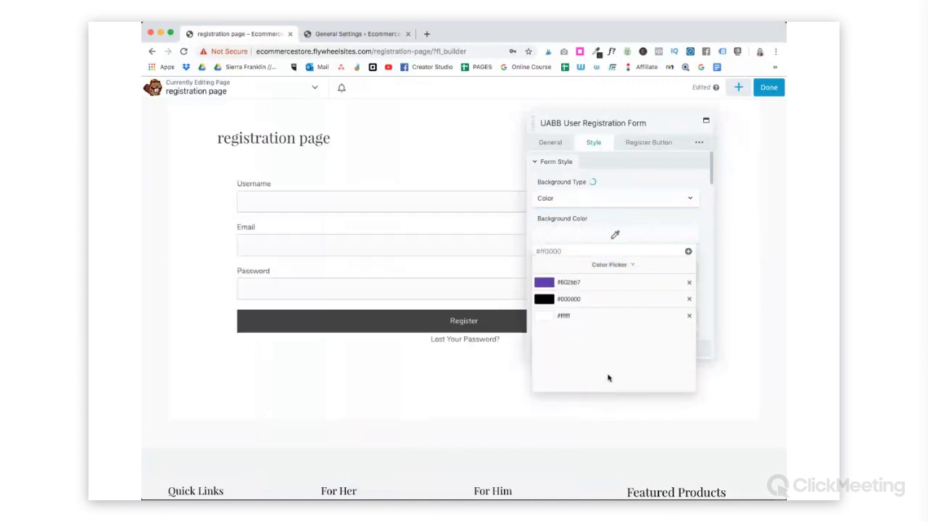
left_click(572, 269)
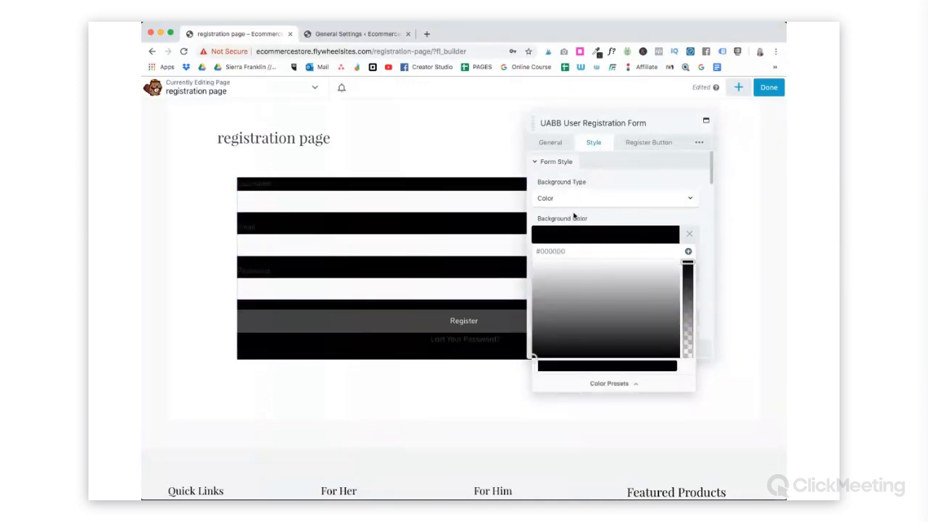
left_click(582, 190)
left_click(572, 199)
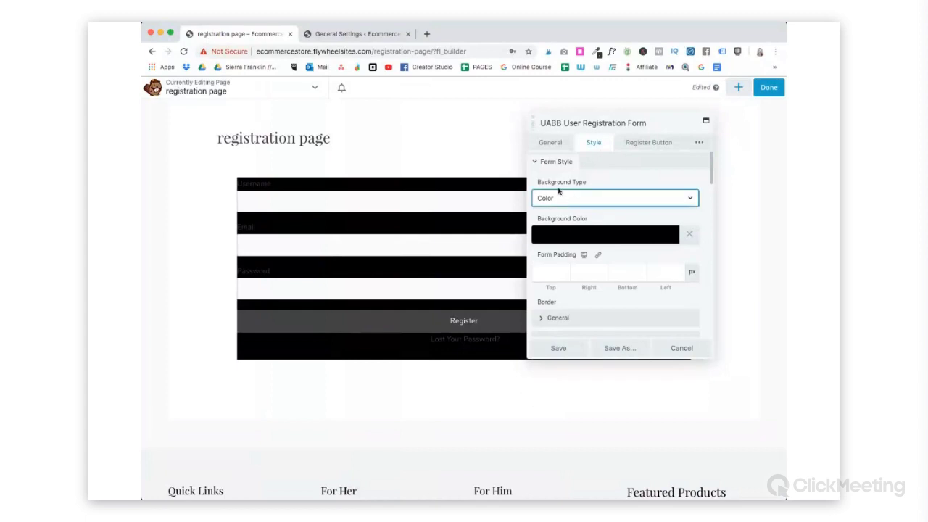
left_click(561, 190)
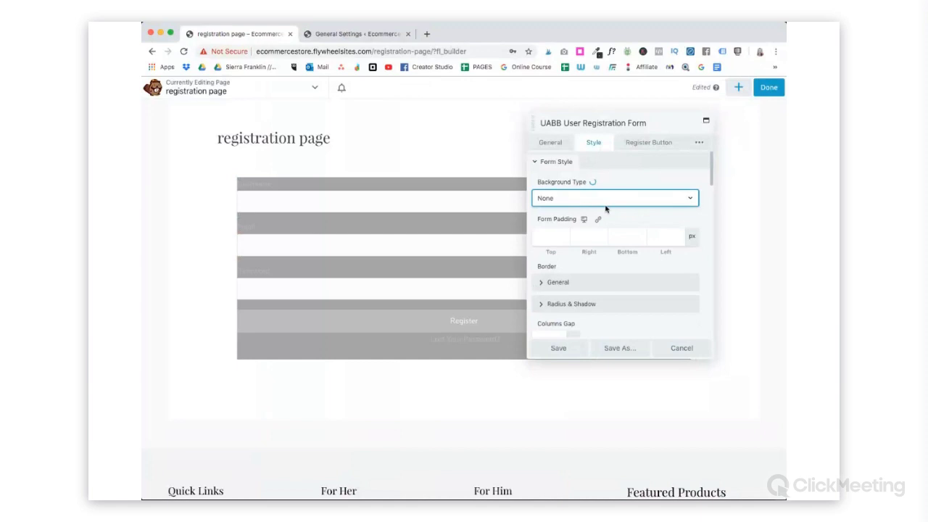
Under Validation Style, paste purple into the Password Weak Strength Color field.
left_click(551, 282)
left_click(552, 282)
scroll(553, 283, "down", 2)
scroll(552, 283, "down", 5)
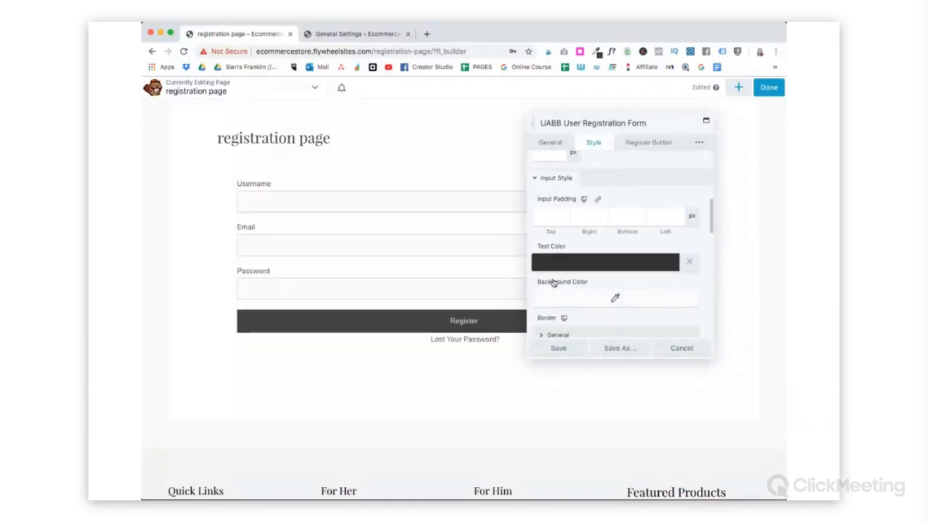
scroll(552, 283, "down", 1)
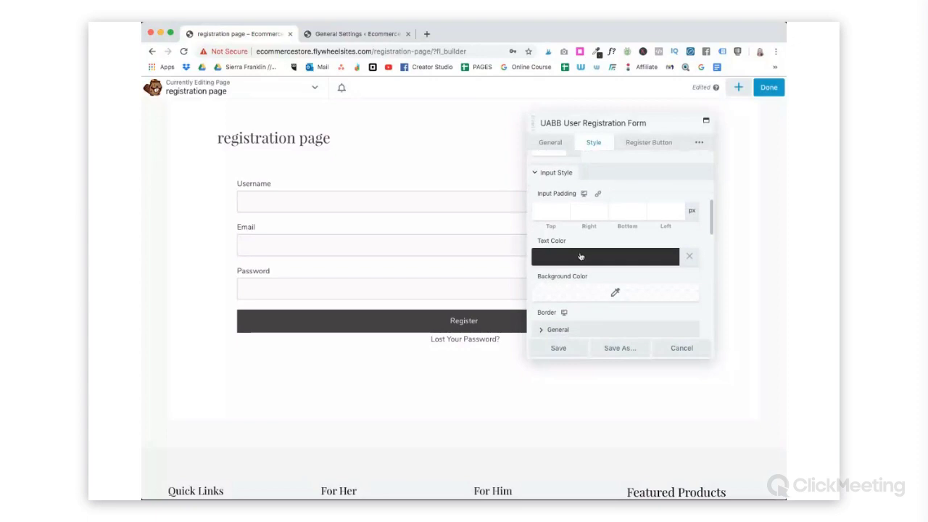
scroll(580, 256, "down", 5)
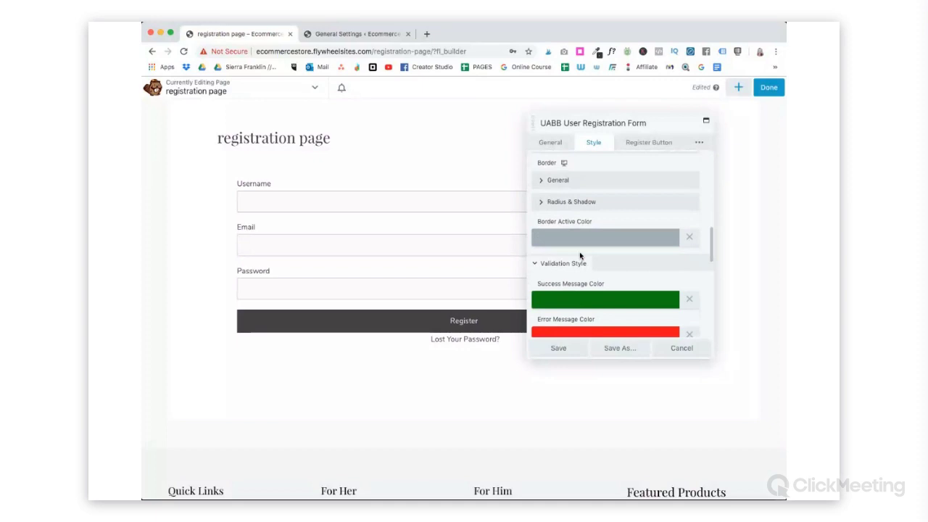
scroll(580, 254, "down", 2)
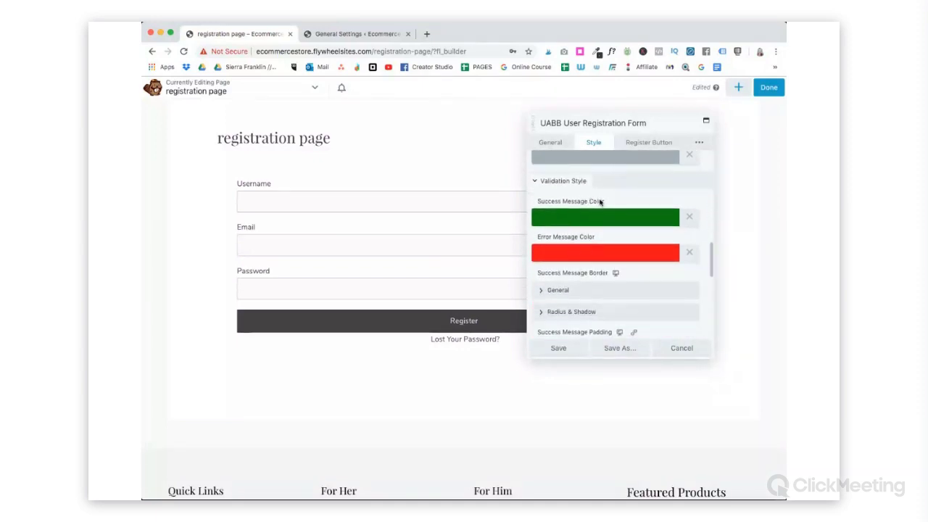
scroll(587, 255, "down", 4)
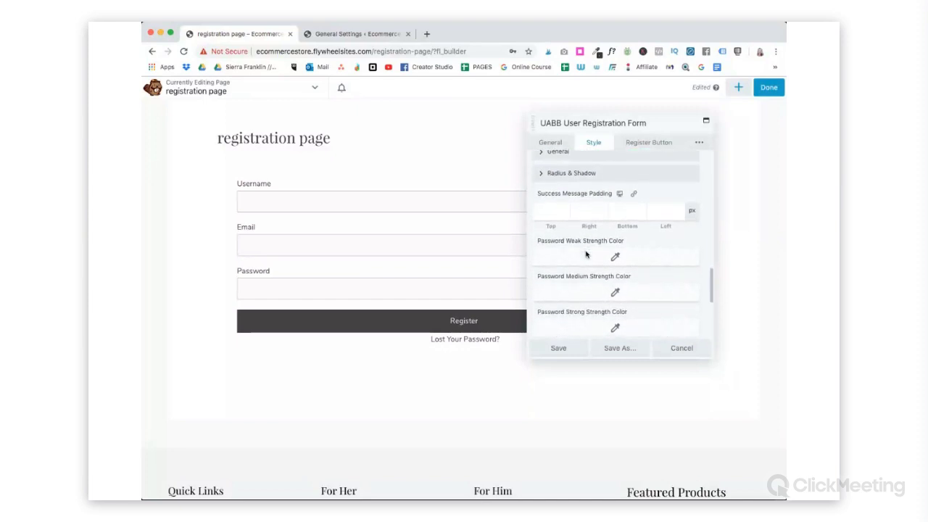
scroll(587, 254, "up", 1)
scroll(587, 254, "down", 1)
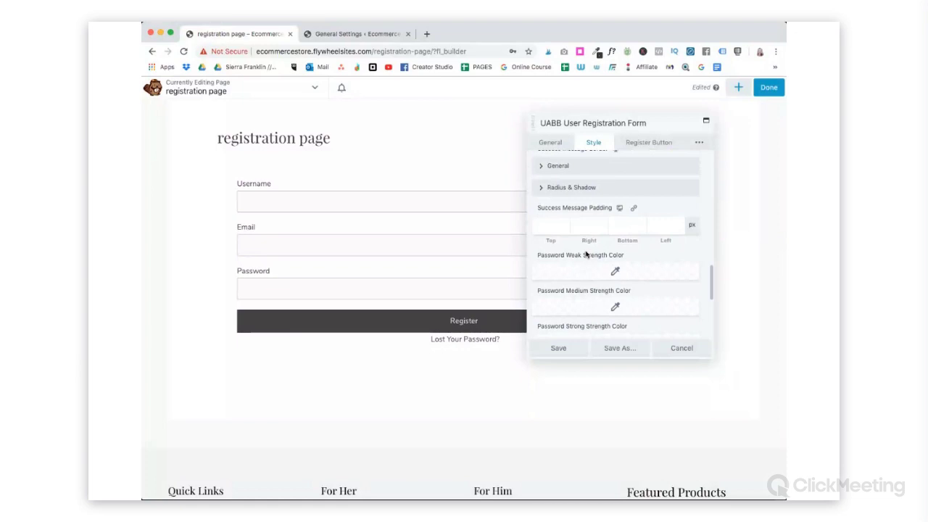
scroll(587, 255, "down", 1)
left_click(613, 250)
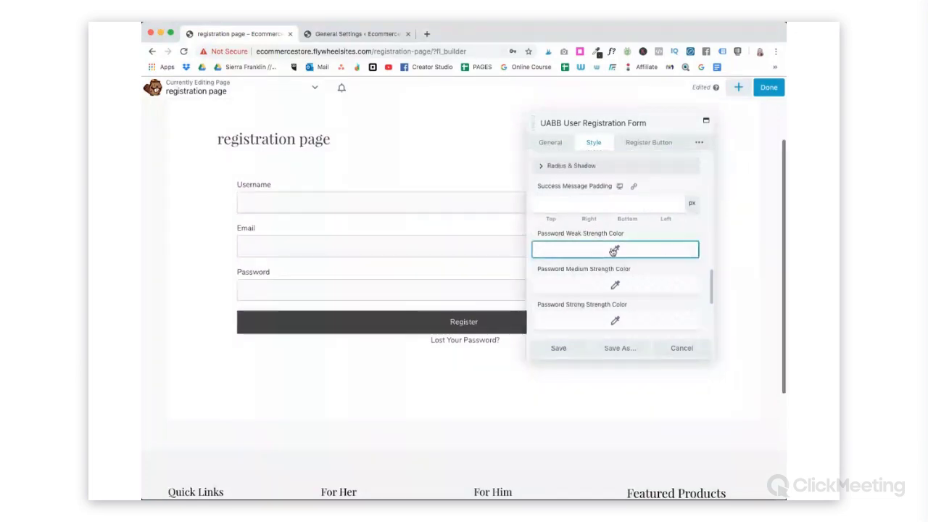
key("ctrl+v")
scroll(609, 316, "down", 3)
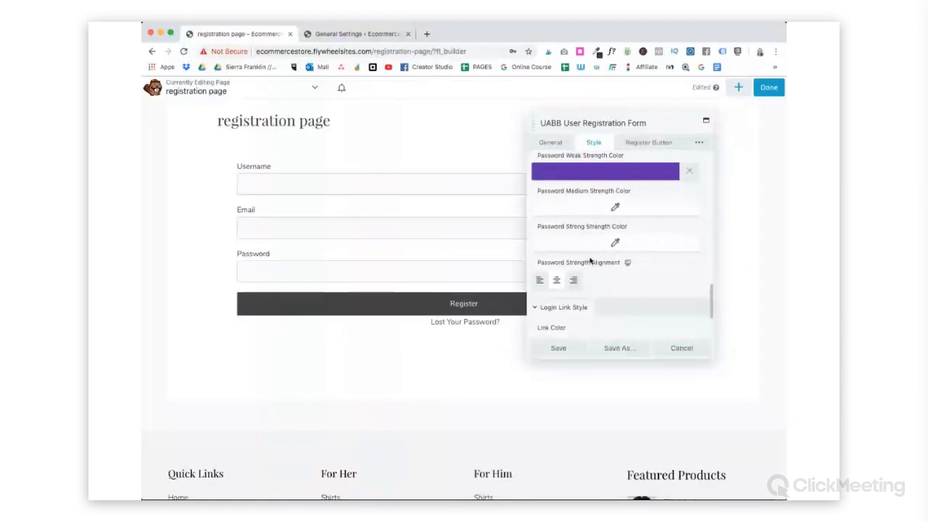
scroll(590, 261, "down", 3)
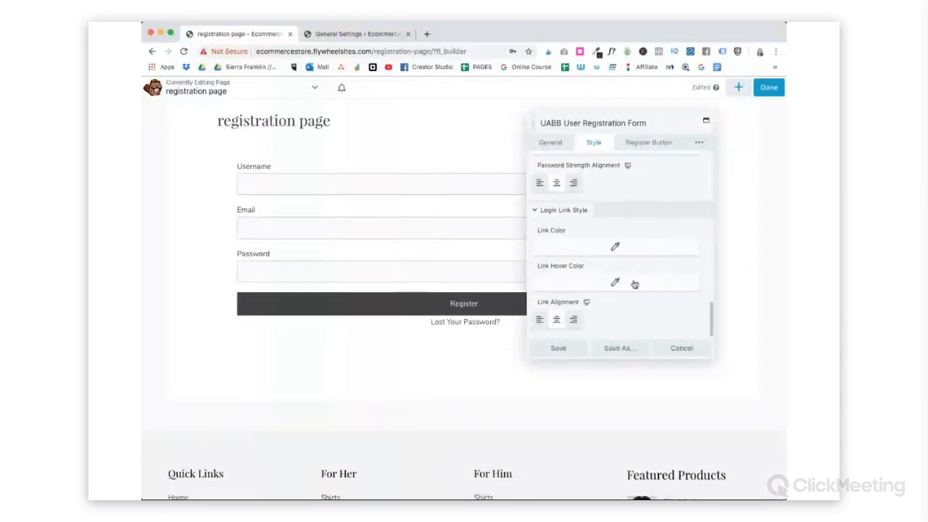
scroll(636, 284, "up", 10)
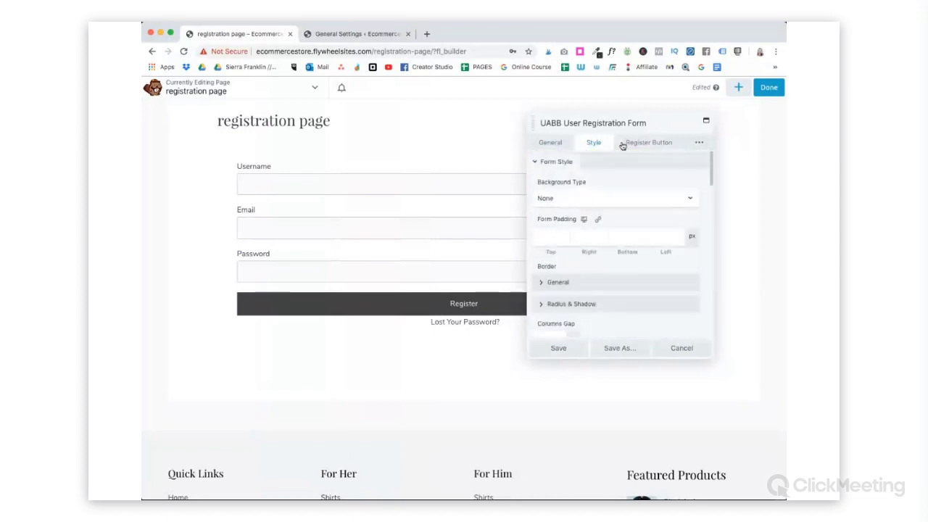
In the Register Button tab, set Button Width to 50%.
left_click(649, 145)
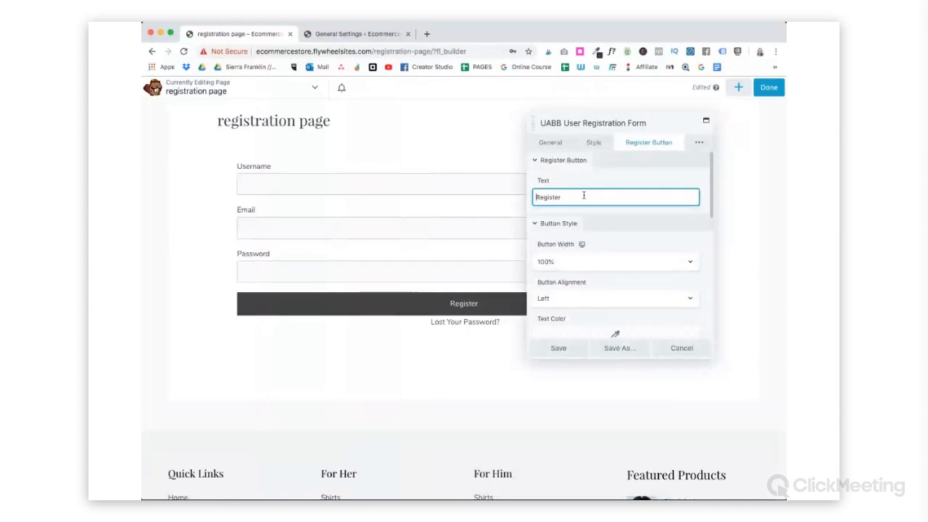
scroll(583, 195, "down", 1)
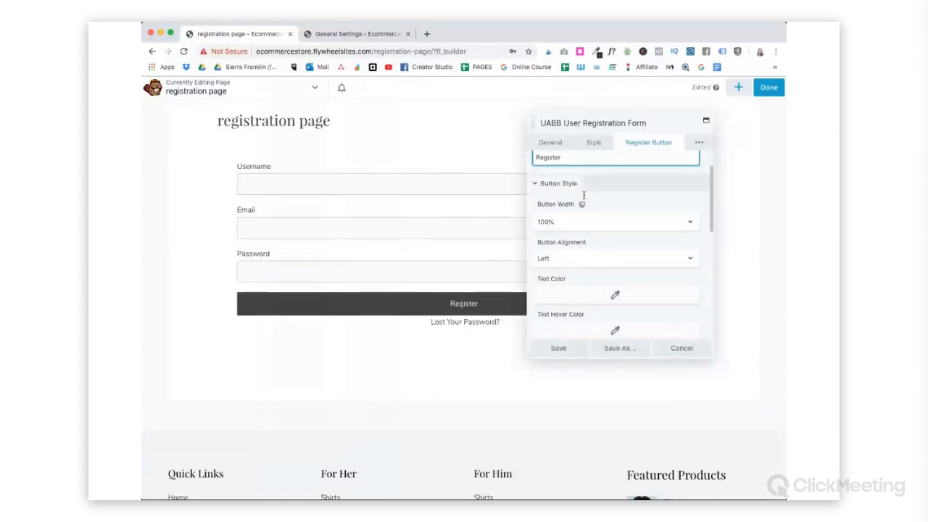
left_click(559, 203)
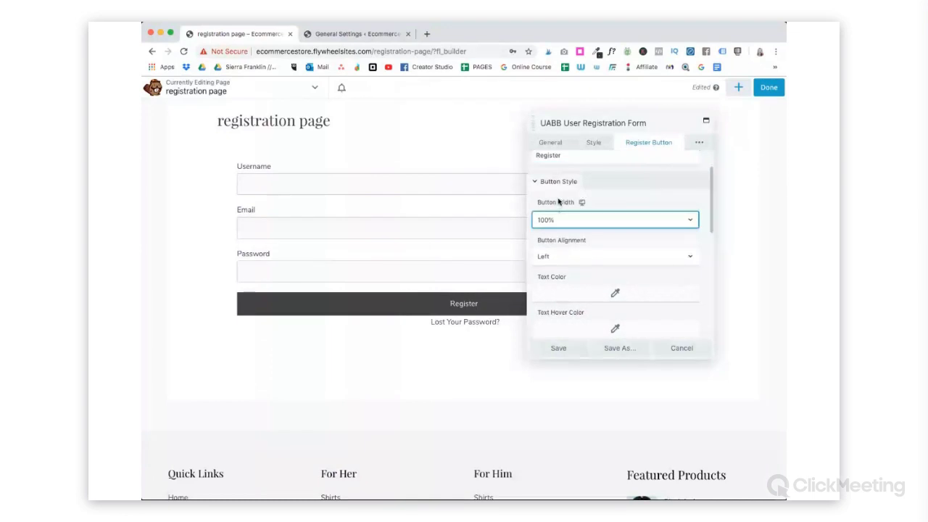
key("5")
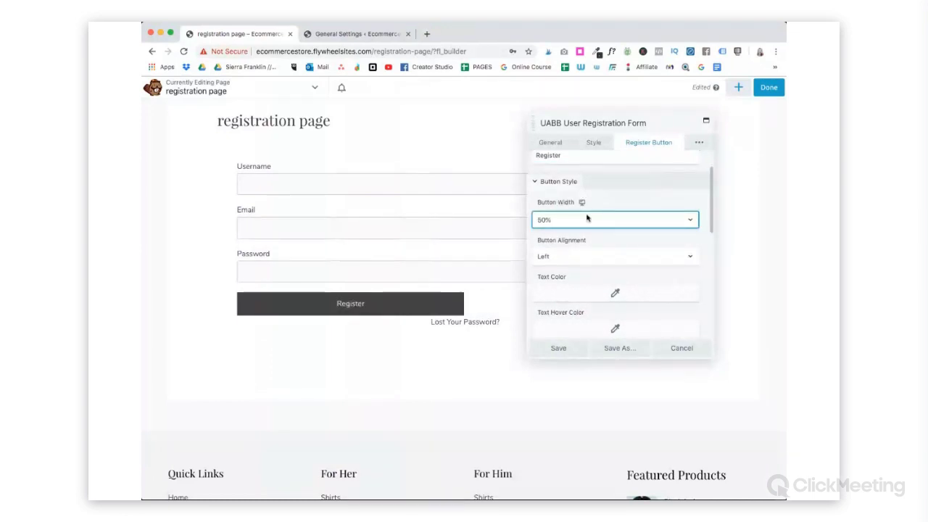
left_click(562, 263)
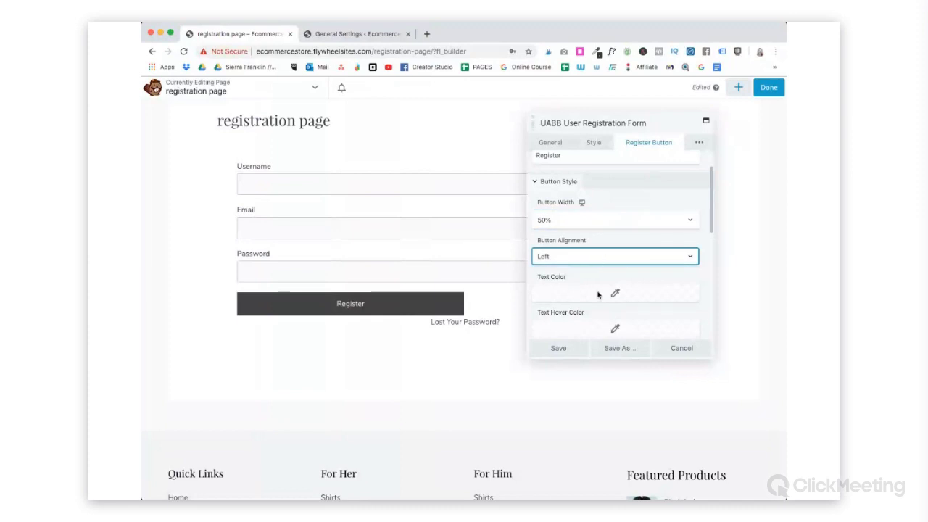